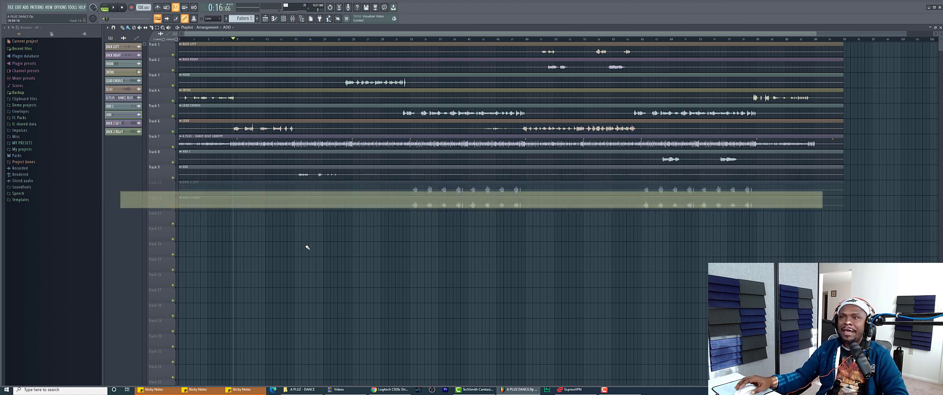
# Show the mixer over the playlist with the LEAD CHORUS effect chain listed
pyautogui.click(294, 19)
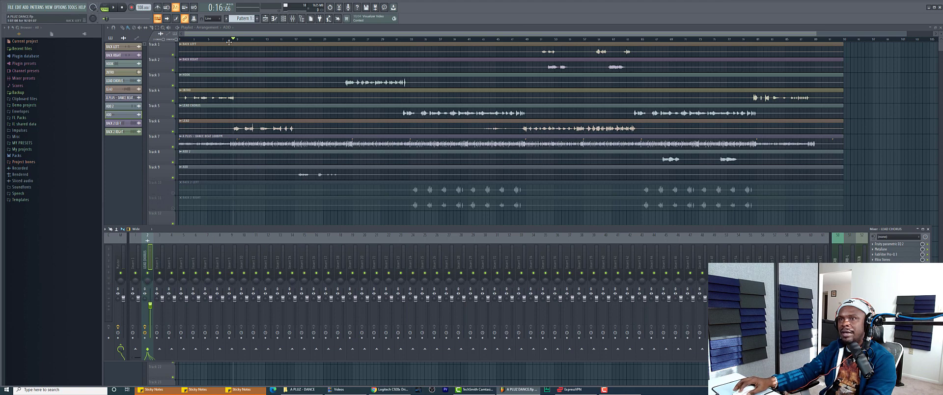
pyautogui.press('space')
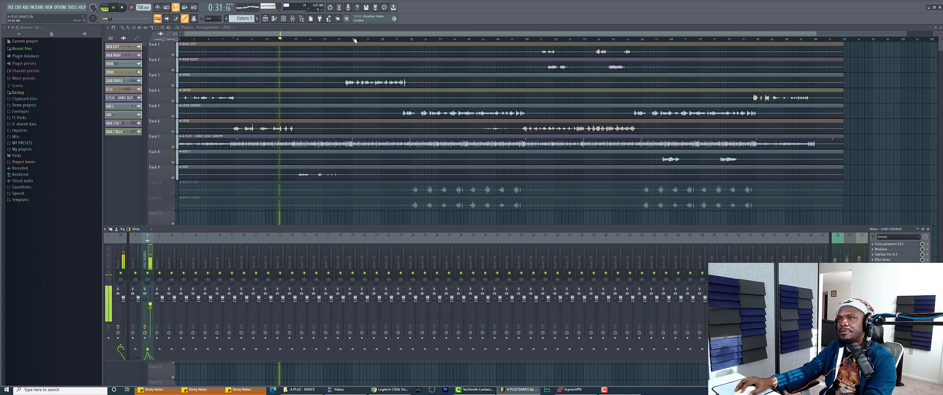
pyautogui.press('F9')
pyautogui.click(332, 40)
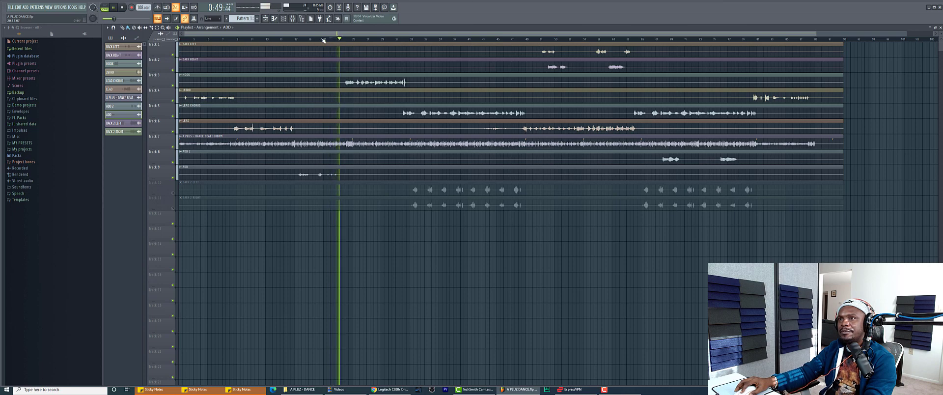
pyautogui.click(293, 19)
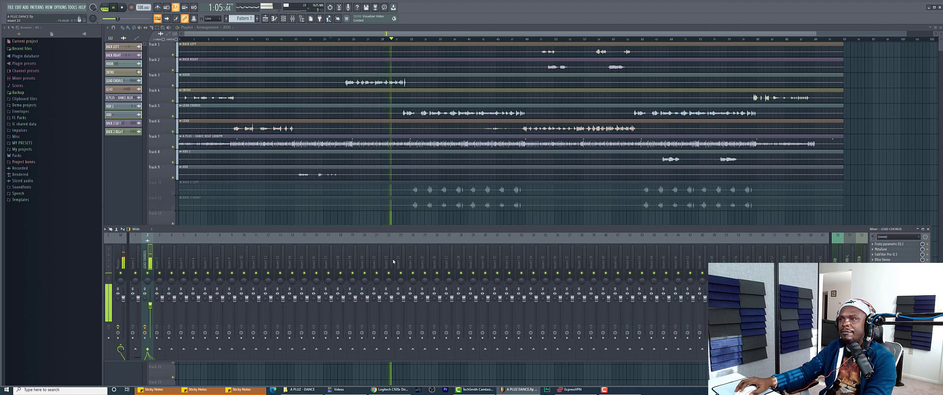
pyautogui.press('space')
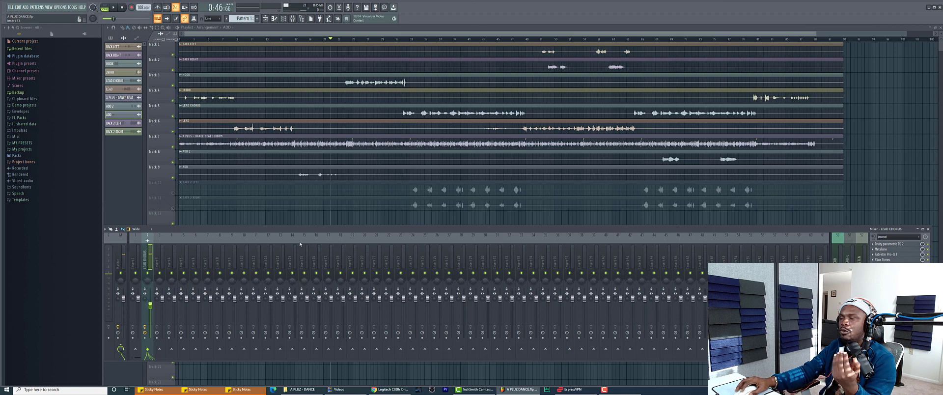
pyautogui.click(891, 244)
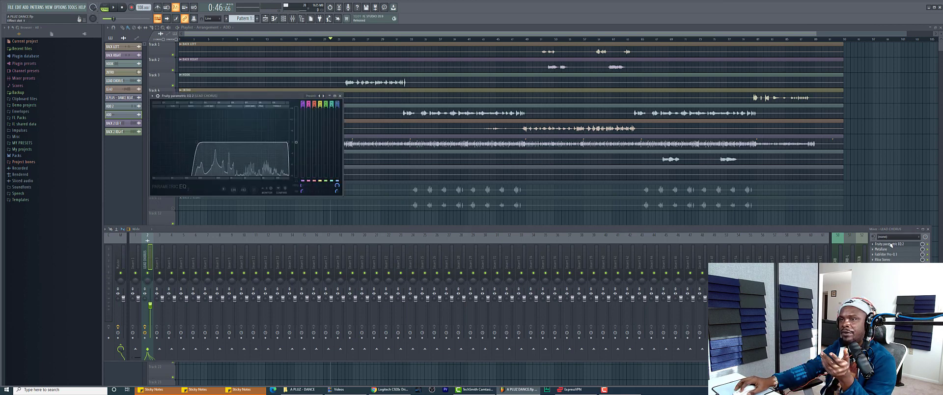
pyautogui.click(890, 244)
pyautogui.click(891, 249)
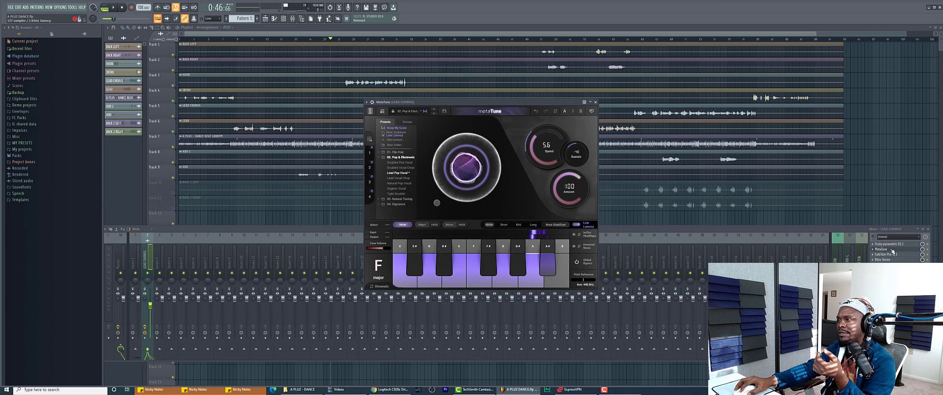
pyautogui.click(891, 254)
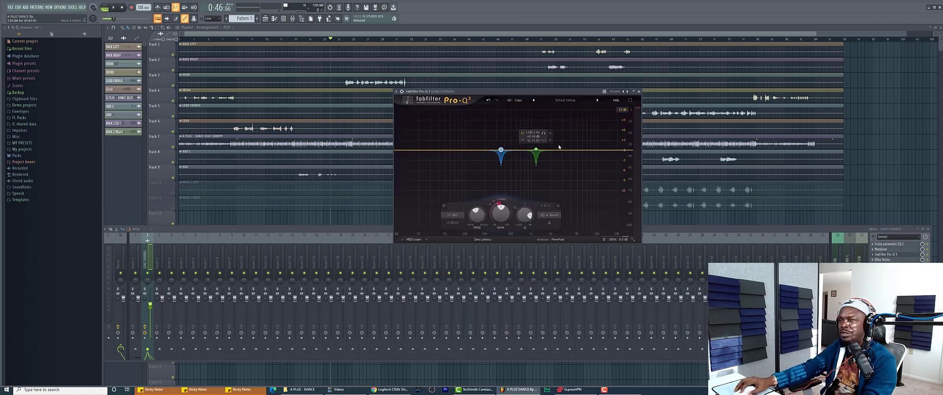
pyautogui.press('space')
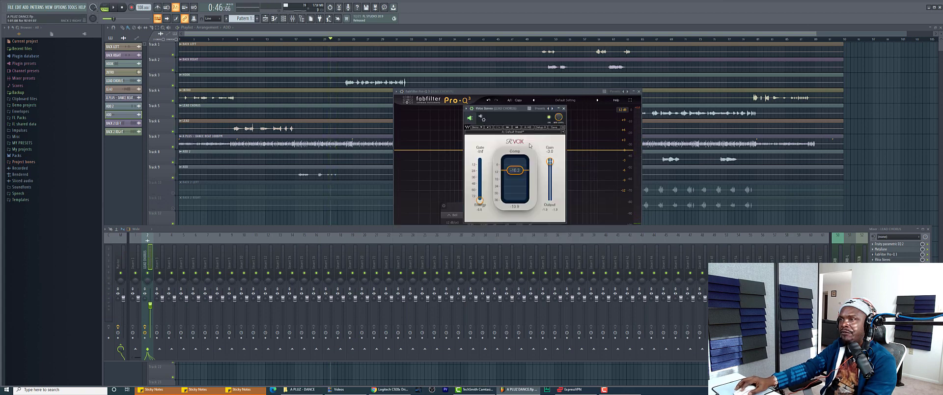
pyautogui.moveTo(511, 113); pyautogui.dragTo(555, 115)
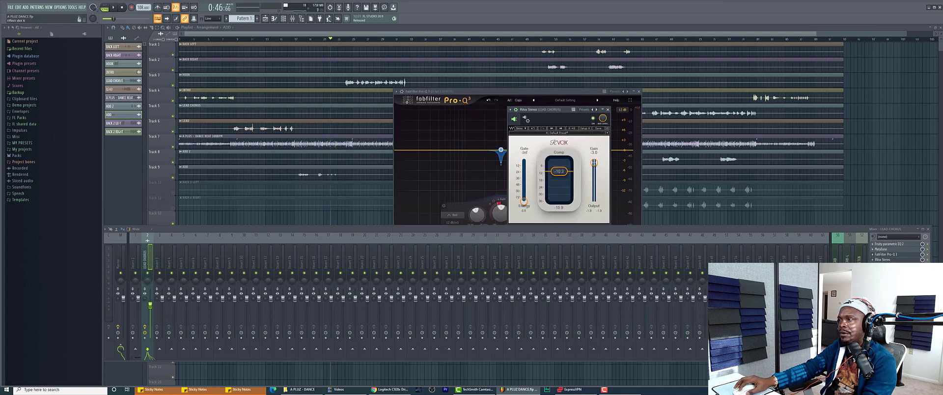
pyautogui.click(887, 264)
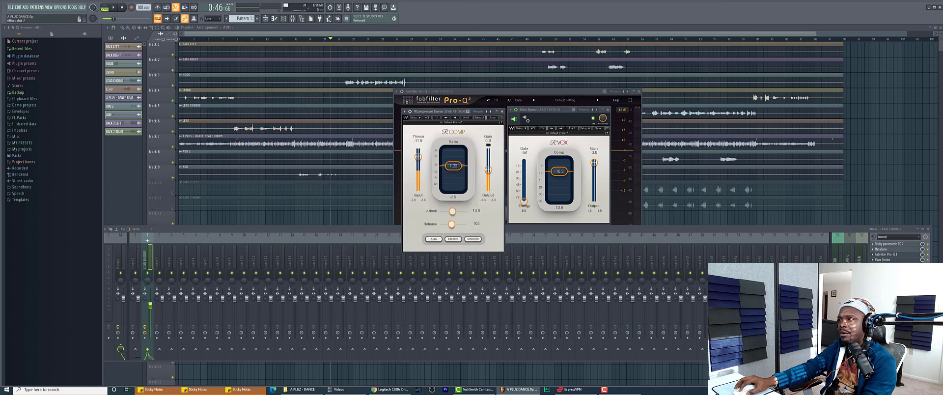
pyautogui.click(887, 270)
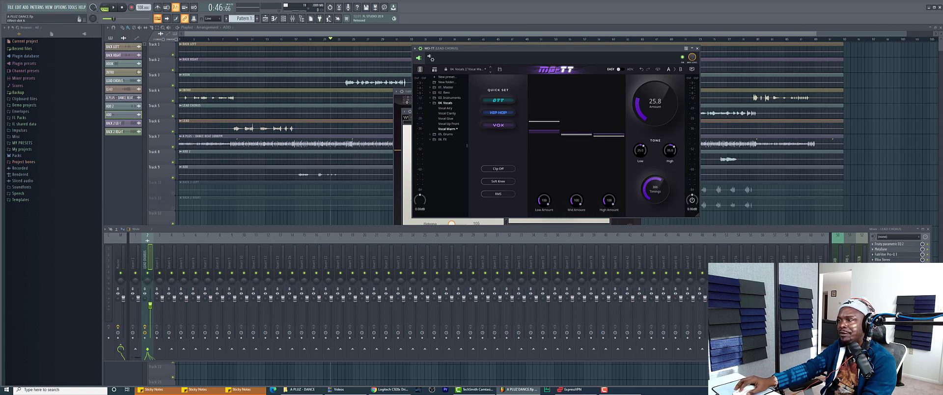
pyautogui.click(886, 275)
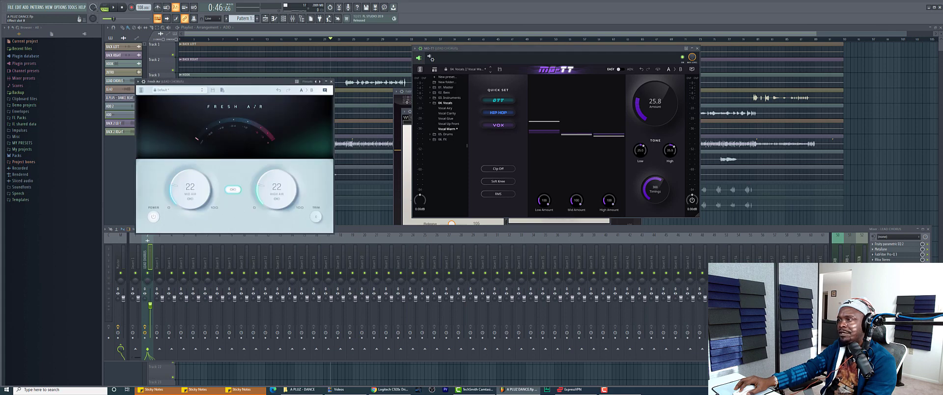
pyautogui.click(887, 280)
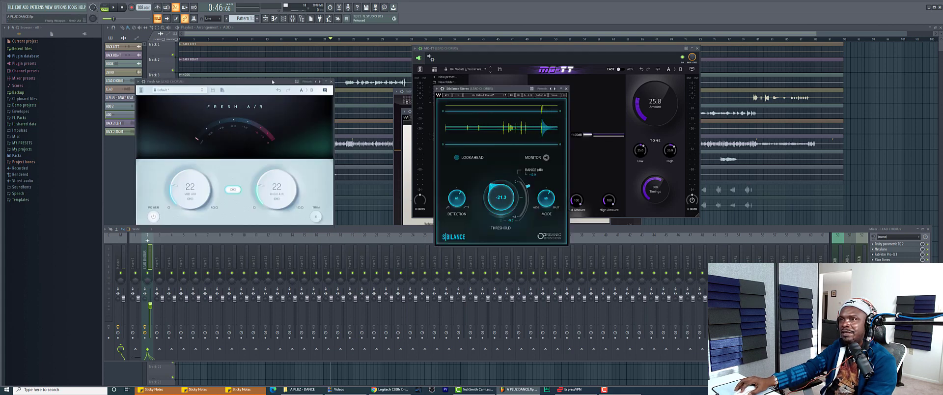
pyautogui.click(331, 82)
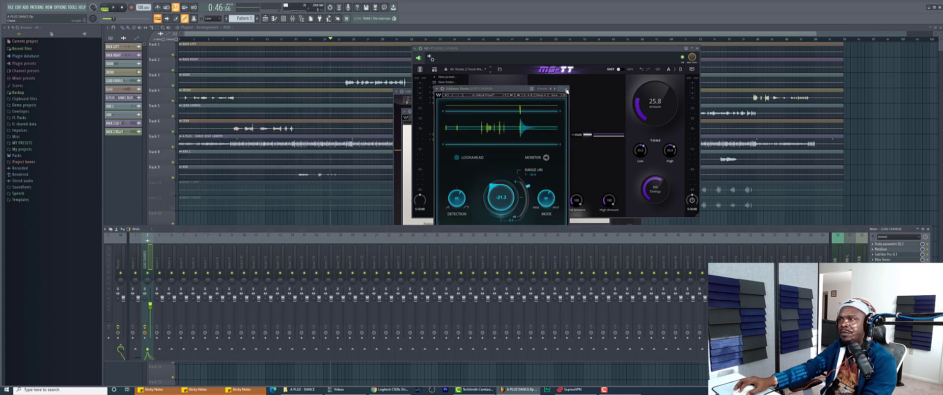
pyautogui.click(566, 88)
pyautogui.click(697, 48)
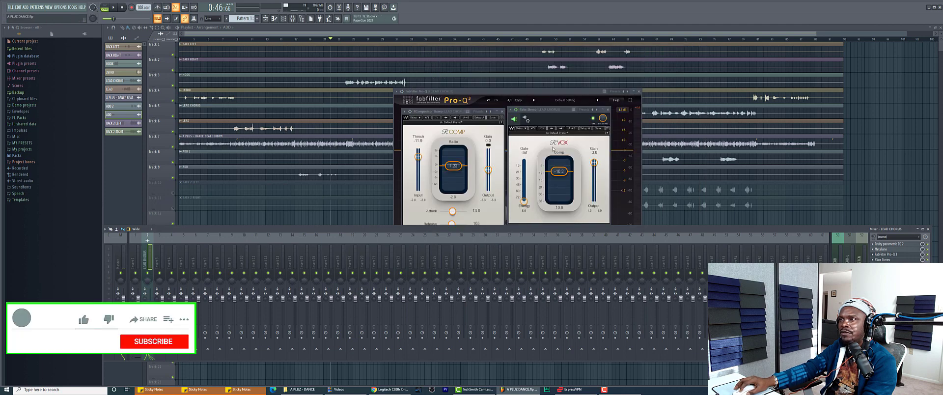
pyautogui.click(607, 109)
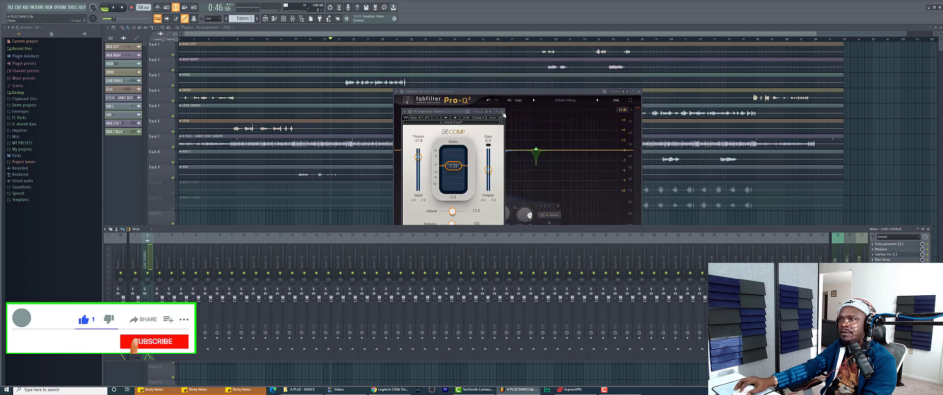
pyautogui.click(502, 111)
pyautogui.click(639, 91)
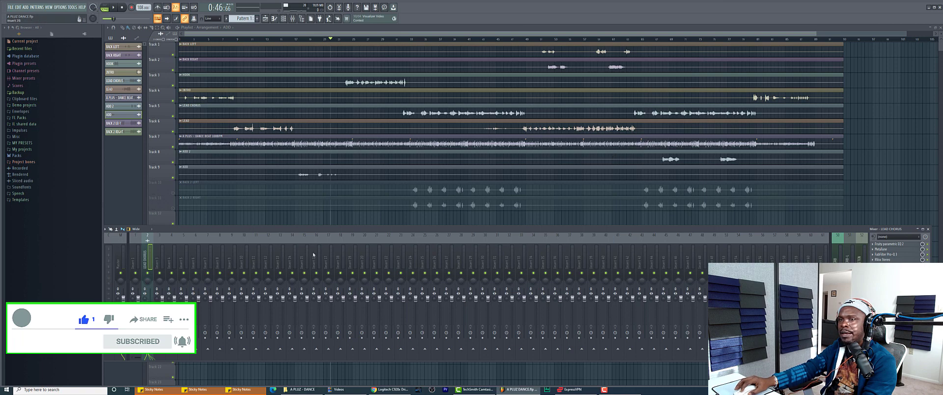
# Check the Seventh Heaven reverb on REVERB and the H-Reverb on REVERB-L
pyautogui.click(838, 262)
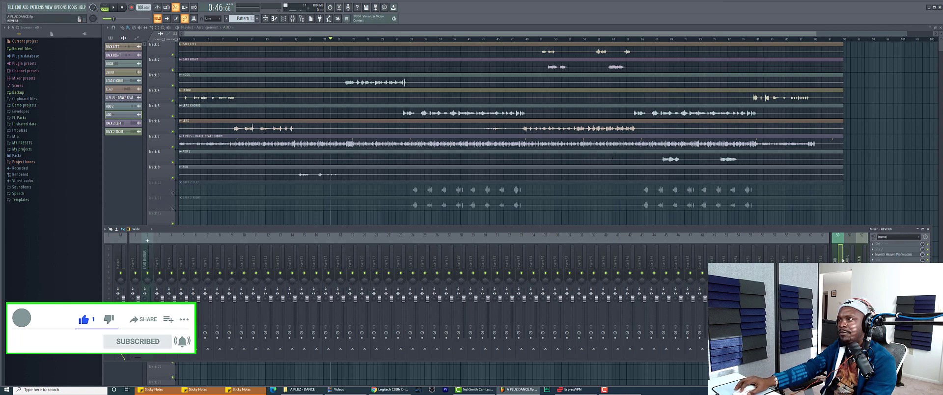
pyautogui.click(893, 254)
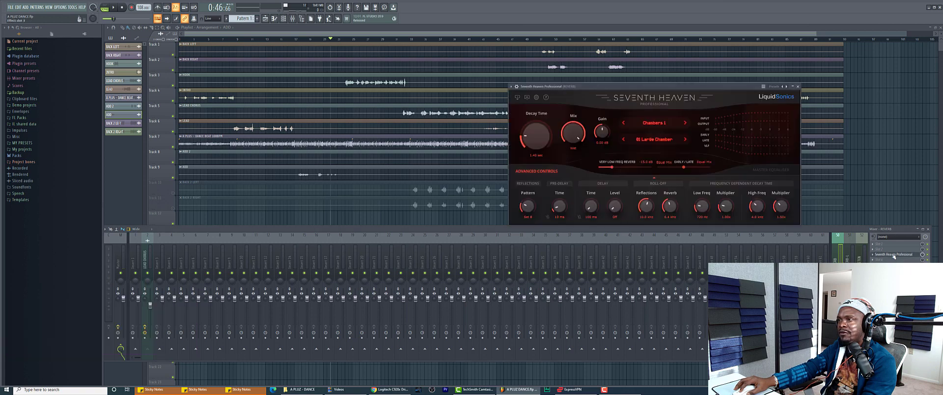
pyautogui.click(893, 254)
pyautogui.press('Right')
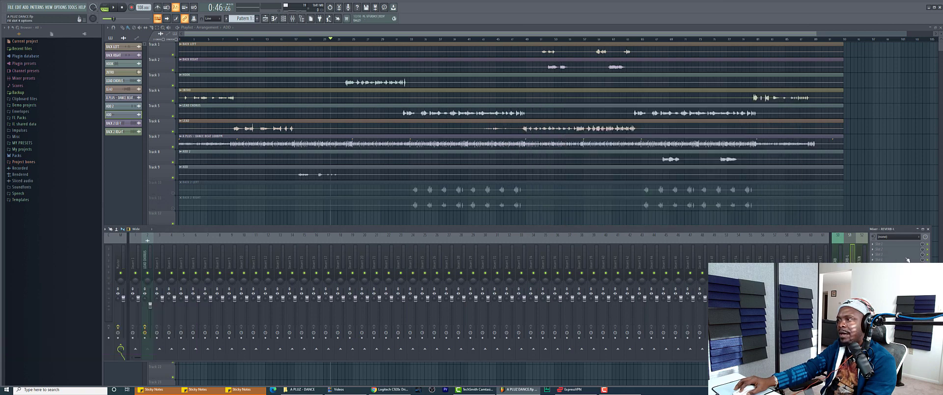
pyautogui.click(894, 270)
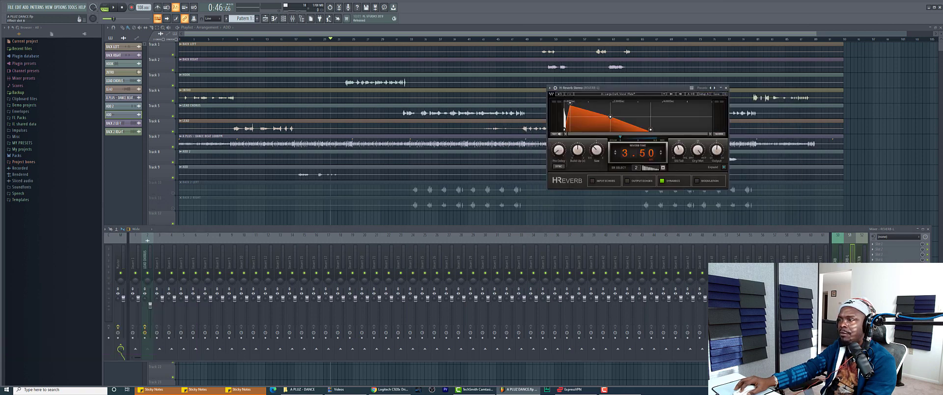
pyautogui.click(893, 270)
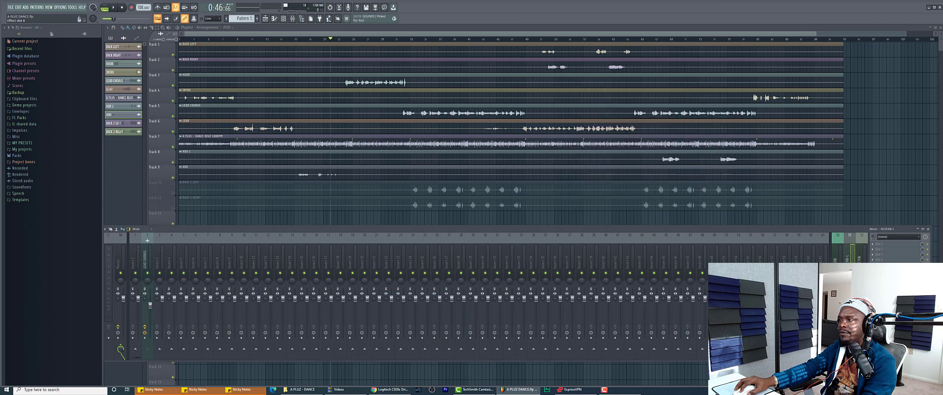
# Inspect the Decapitator and Vintage Chorus on SWEETEN, then close Vintage Chorus
pyautogui.click(146, 261)
pyautogui.click(859, 259)
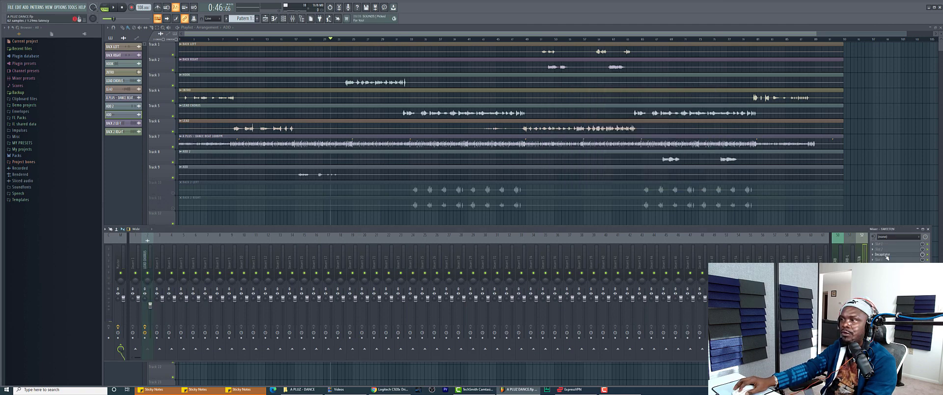
pyautogui.click(885, 254)
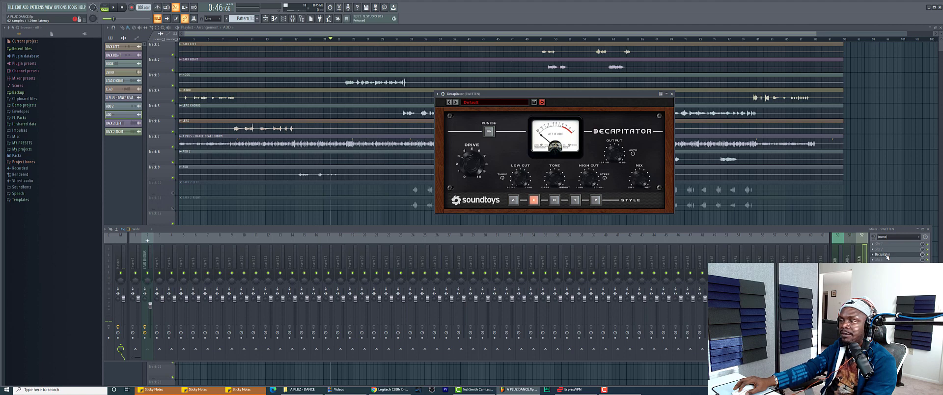
pyautogui.click(888, 255)
pyautogui.click(894, 271)
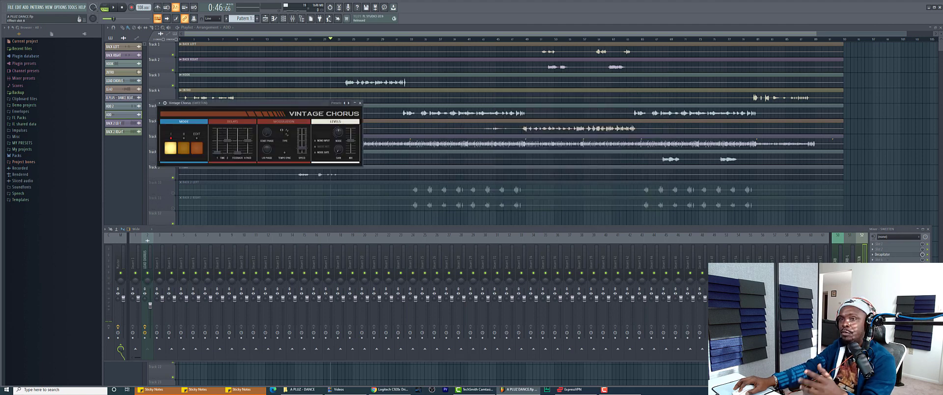
pyautogui.click(360, 102)
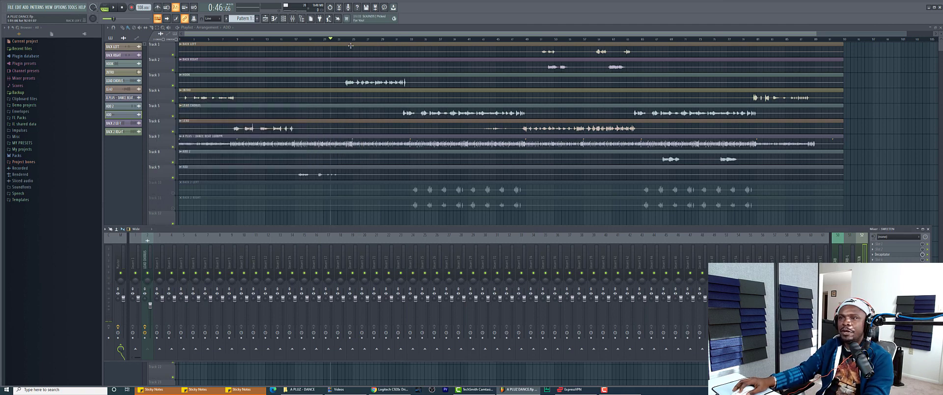
# Insert Fruity Delay 2 into an empty LEAD CHORUS FX slot and place its window over the mixer
pyautogui.press('F9')
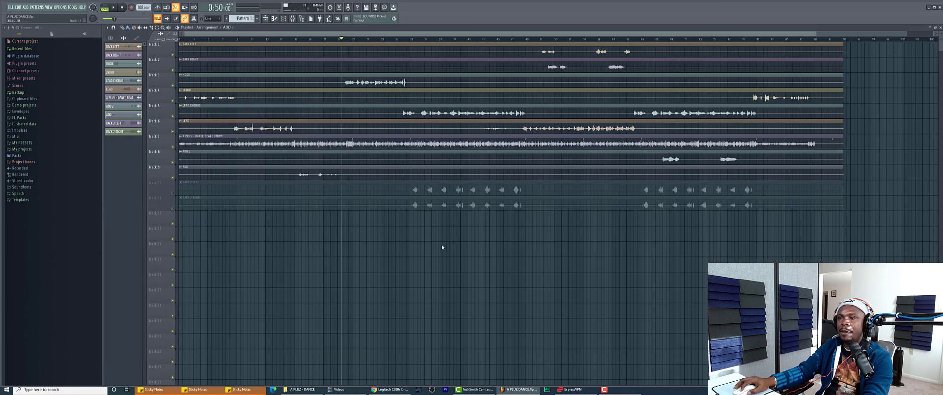
pyautogui.click(294, 19)
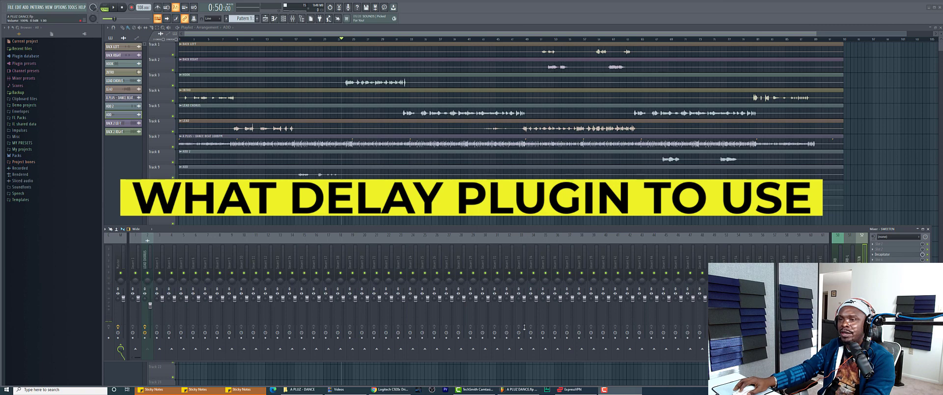
pyautogui.click(147, 258)
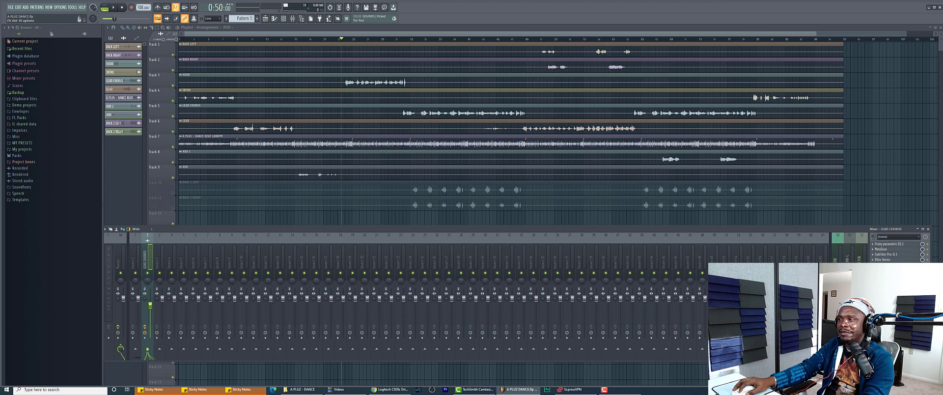
pyautogui.click(894, 260)
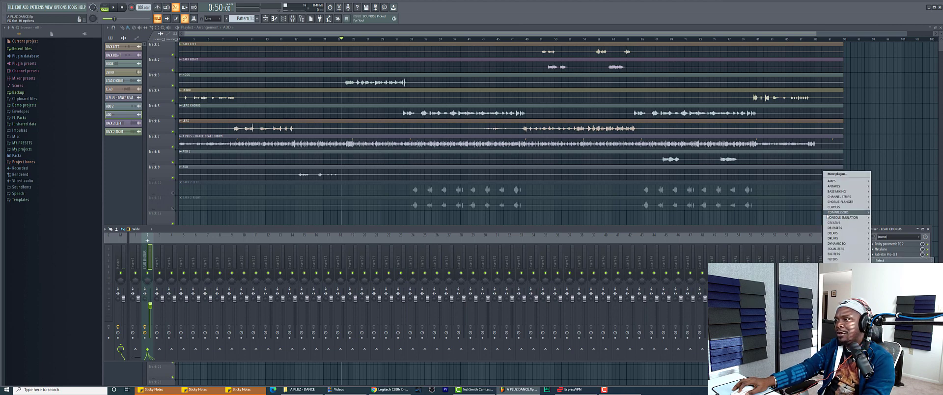
pyautogui.moveTo(837, 234)
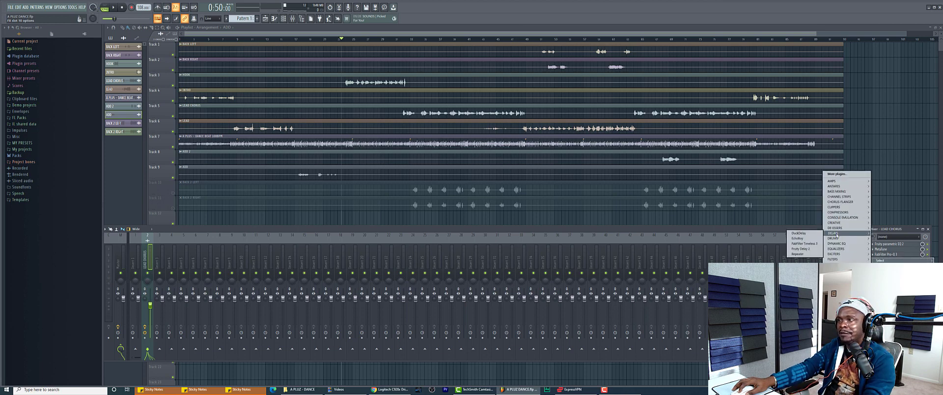
pyautogui.click(801, 249)
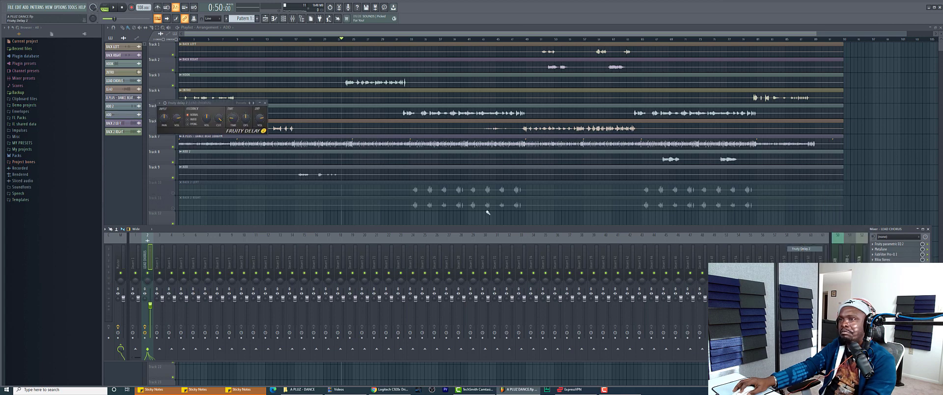
pyautogui.moveTo(195, 104); pyautogui.dragTo(615, 247)
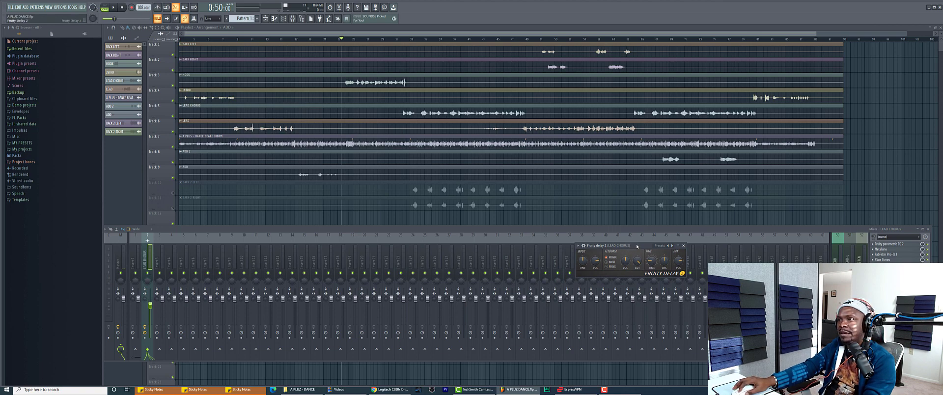
# Give Fruity Delay 2 a 5:27 delay time, PPong feedback mode and -87% input pan
pyautogui.moveTo(637, 246); pyautogui.dragTo(639, 246)
pyautogui.press('space')
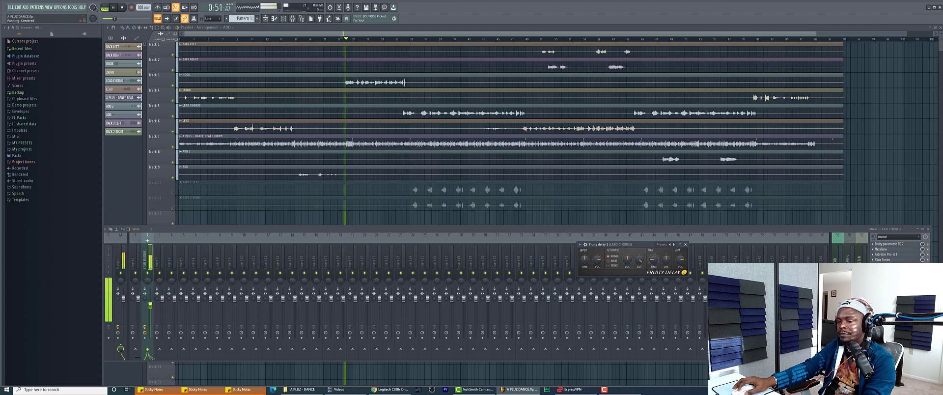
pyautogui.press('space')
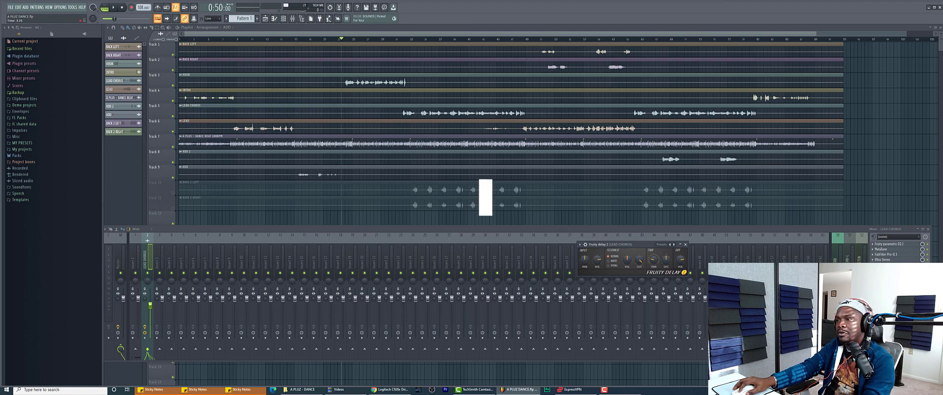
pyautogui.moveTo(653, 263); pyautogui.dragTo(653, 253)
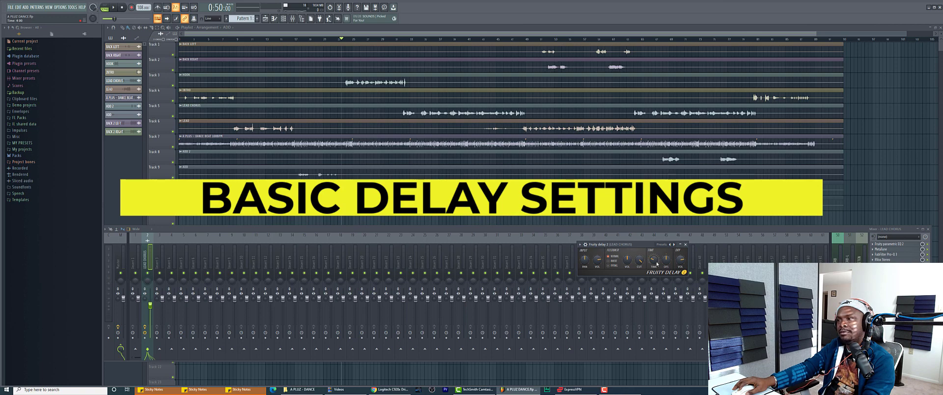
pyautogui.click(609, 266)
pyautogui.moveTo(584, 260); pyautogui.dragTo(585, 277)
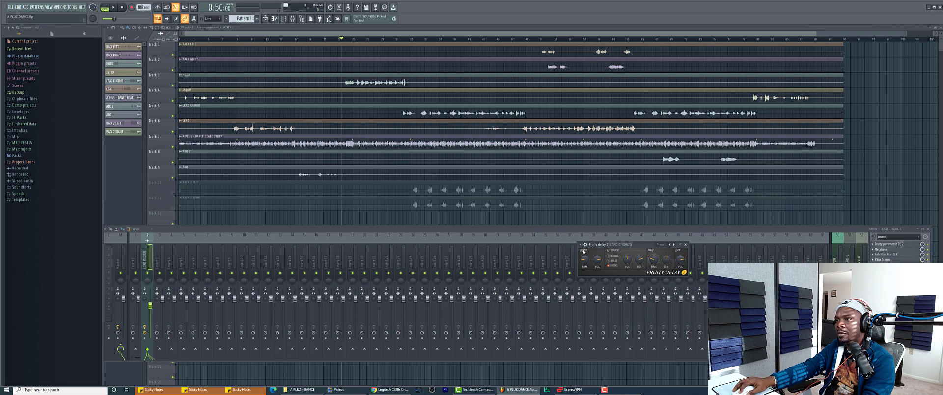
# Expand Fruity Delay 2's detailed settings and audition the delayed lead chorus three times
pyautogui.click(586, 245)
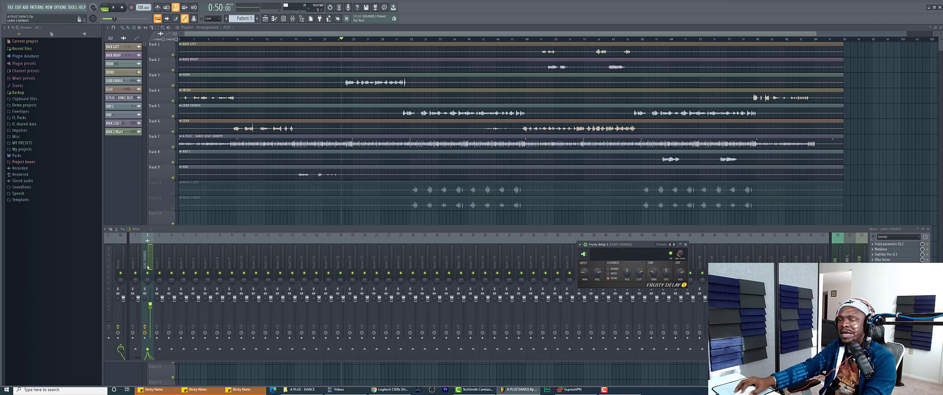
pyautogui.press('space')
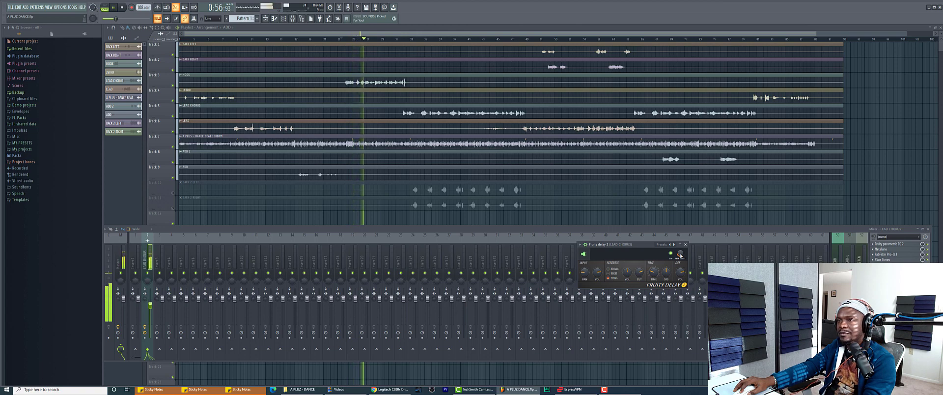
pyautogui.press('space')
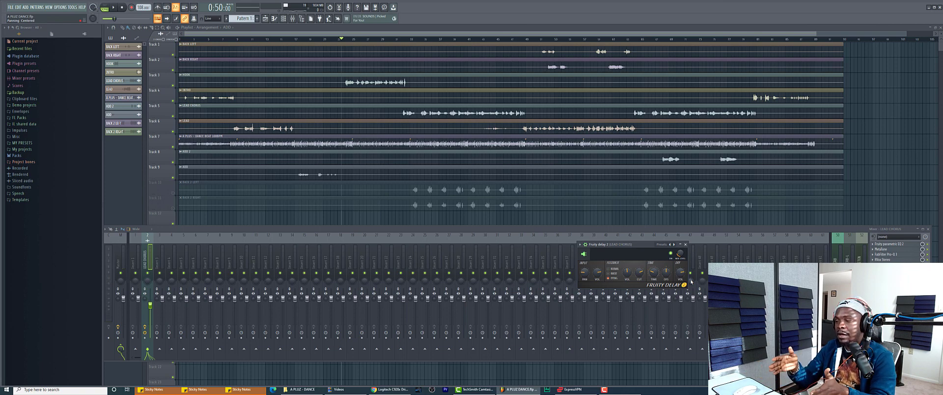
pyautogui.press('space')
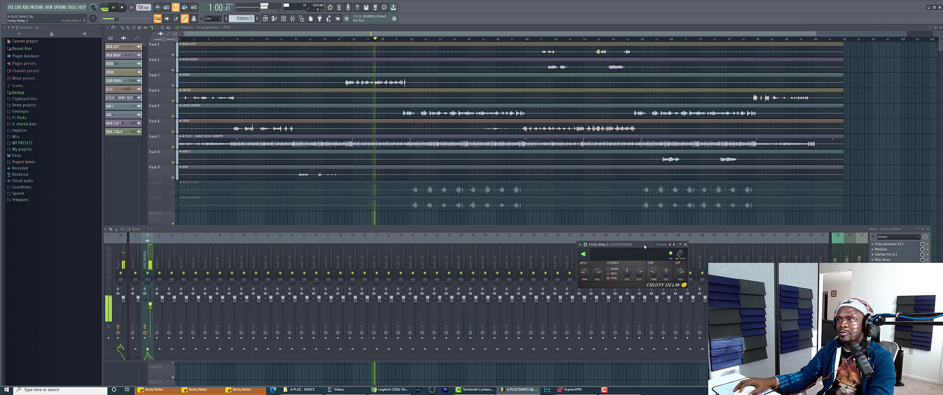
pyautogui.press('space')
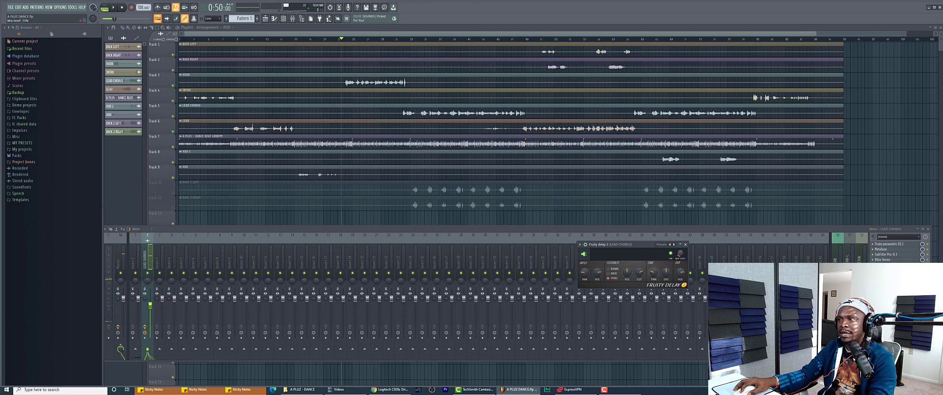
pyautogui.press('space')
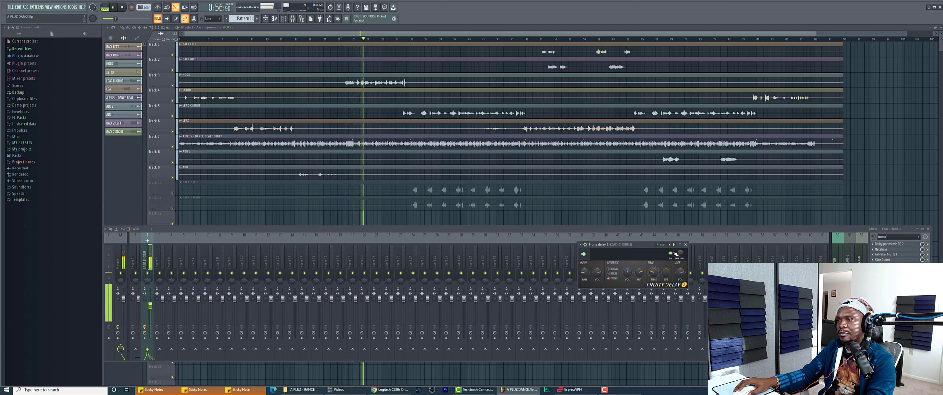
pyautogui.press('space')
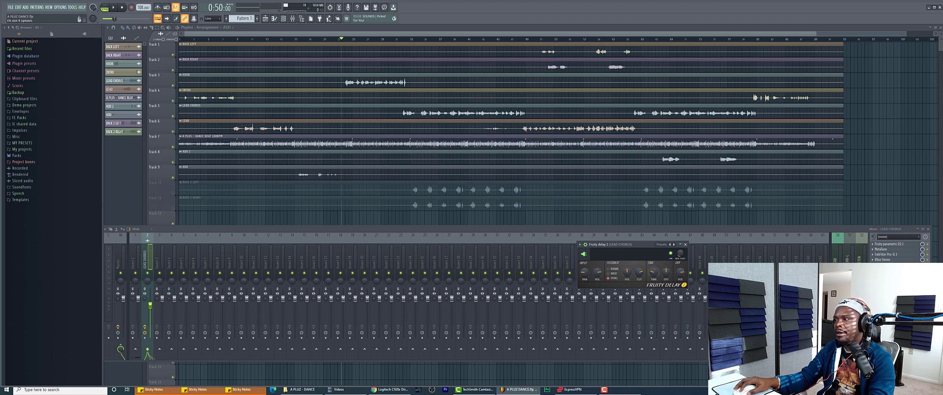
# Close Fruity Delay 2, rename insert 46 to 'SEND DELAY', and dock it to the right
pyautogui.click(888, 285)
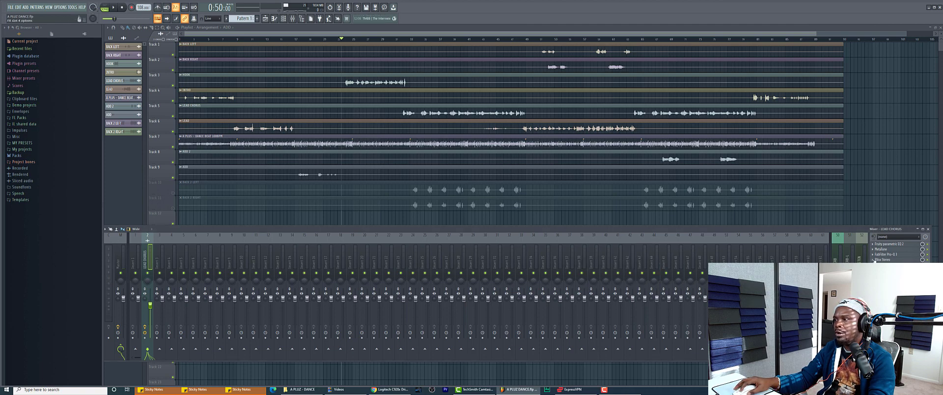
pyautogui.rightClick(680, 260)
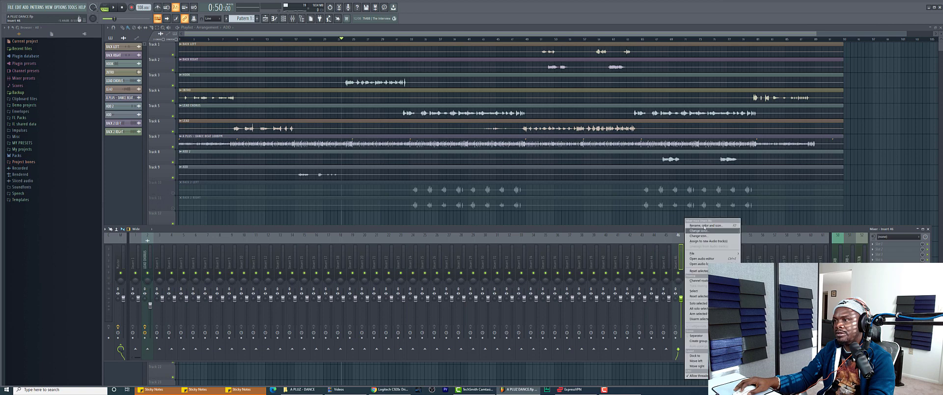
pyautogui.click(705, 225)
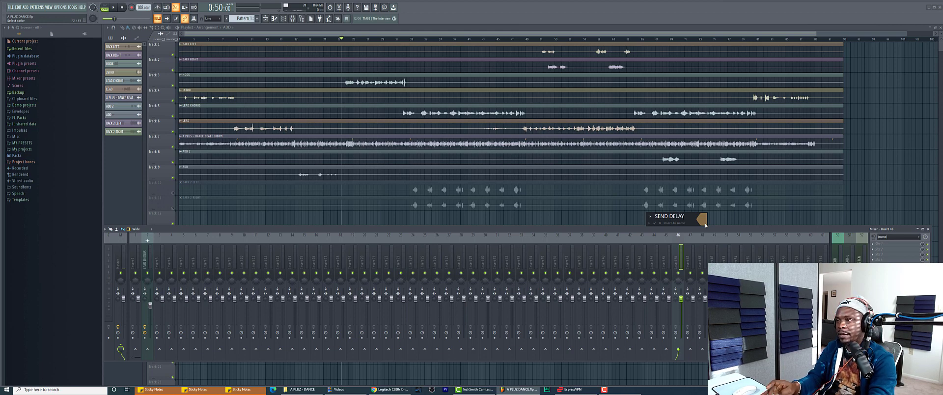
pyautogui.write('SEND DELAY')
pyautogui.press('Return')
pyautogui.rightClick(674, 258)
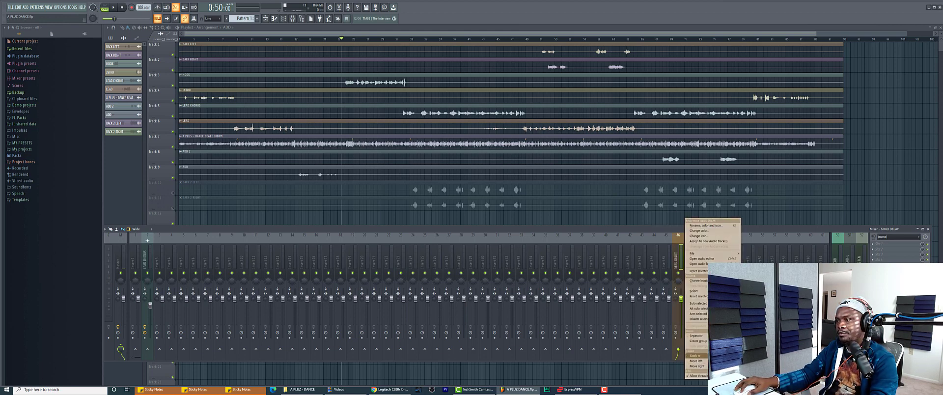
pyautogui.click(751, 366)
# Load EchoBoy from Delays on SEND DELAY and bring its window to the front, centred
pyautogui.click(870, 256)
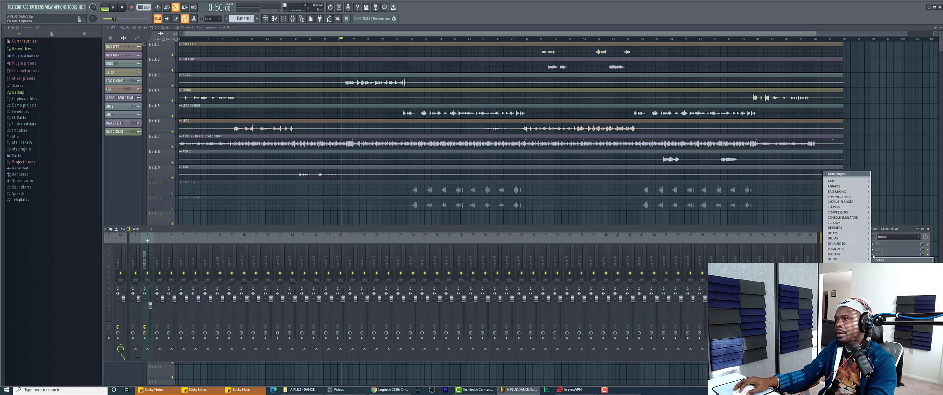
pyautogui.moveTo(843, 234)
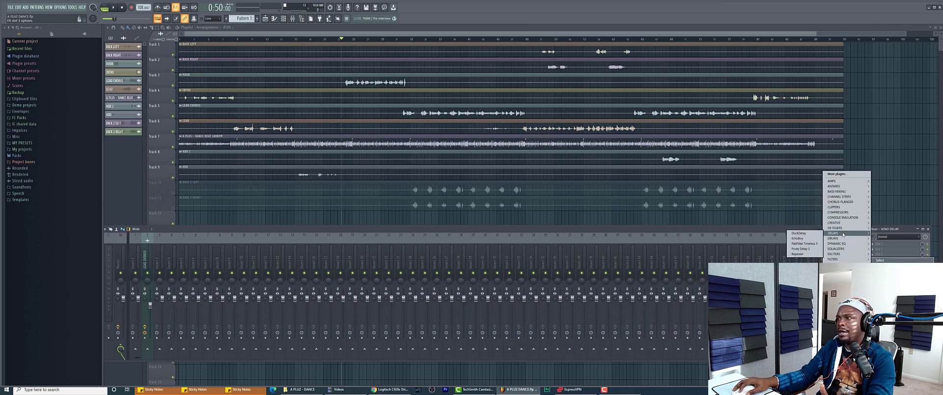
pyautogui.click(800, 241)
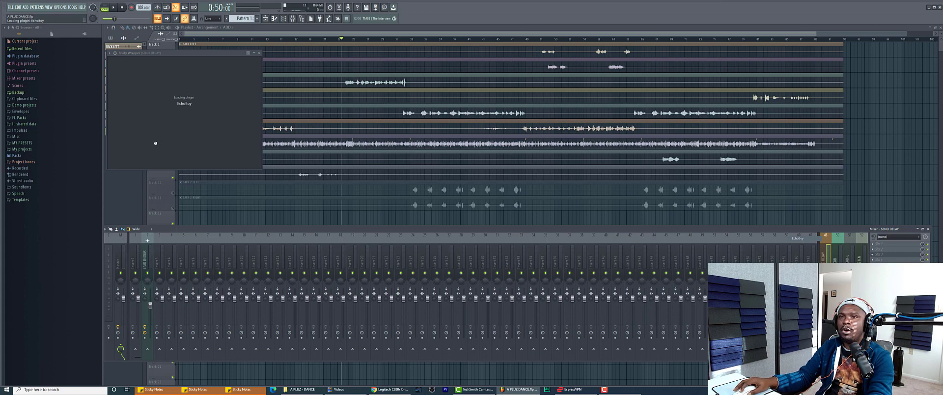
pyautogui.moveTo(219, 54); pyautogui.dragTo(525, 137)
pyautogui.click(145, 260)
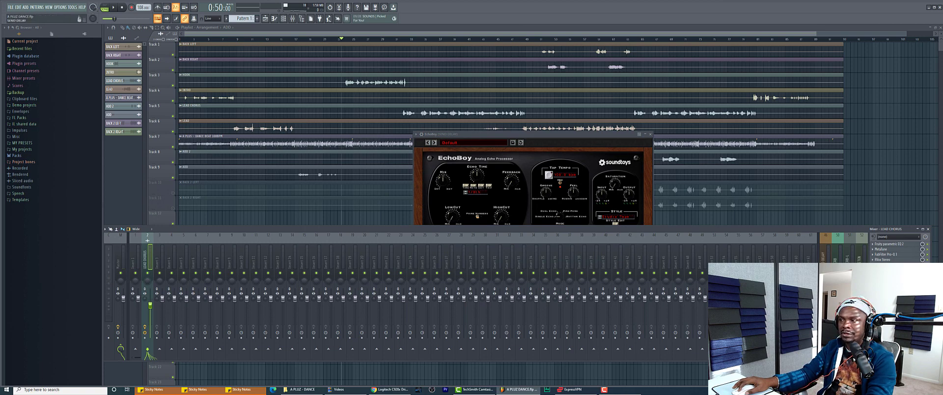
pyautogui.click(562, 141)
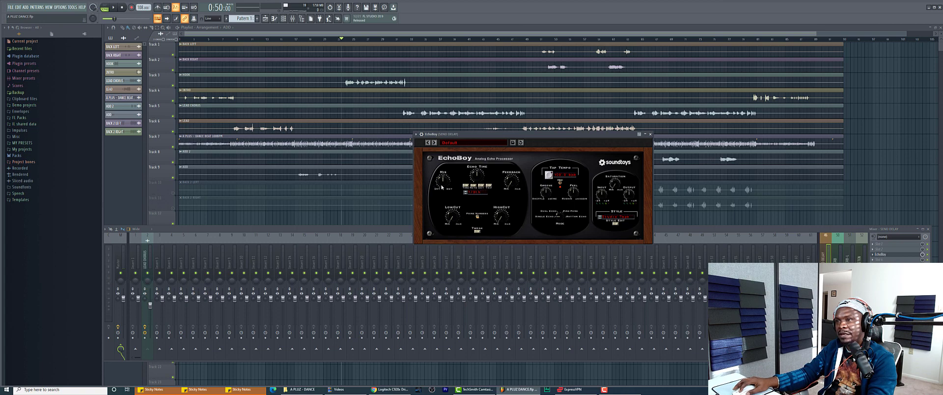
# Set EchoBoy to 38% mix, 1/4-note echo time and 0.56 feedback while auditioning
pyautogui.moveTo(438, 146); pyautogui.dragTo(442, 172)
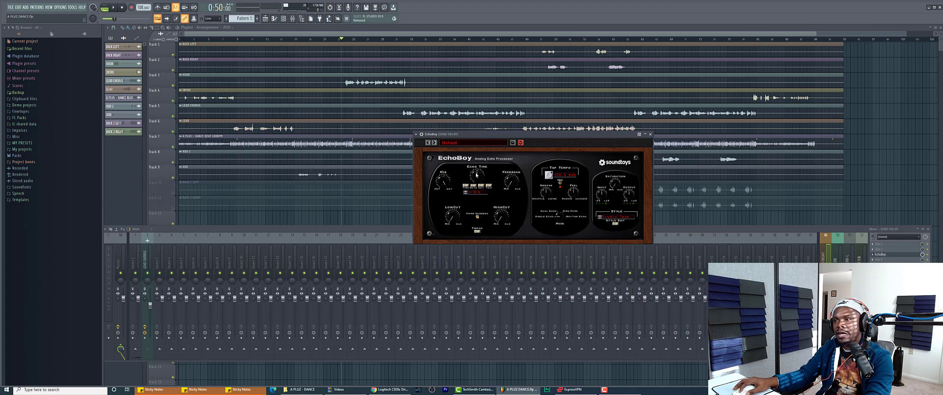
pyautogui.moveTo(477, 174); pyautogui.dragTo(477, 169)
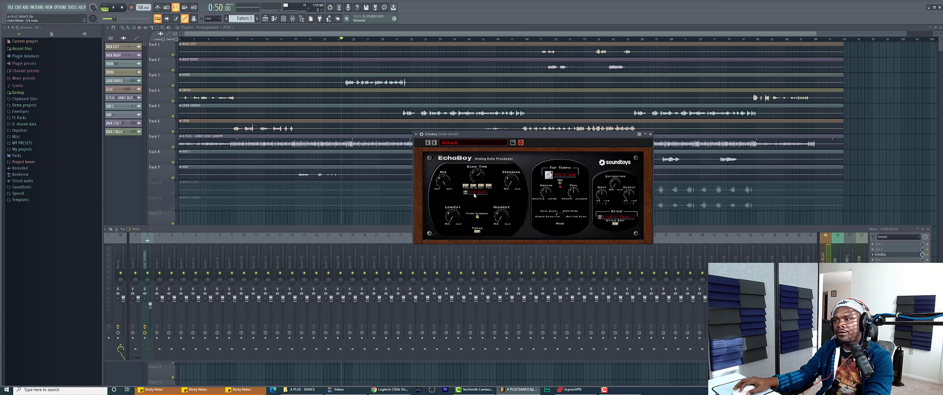
pyautogui.moveTo(513, 182); pyautogui.dragTo(490, 164)
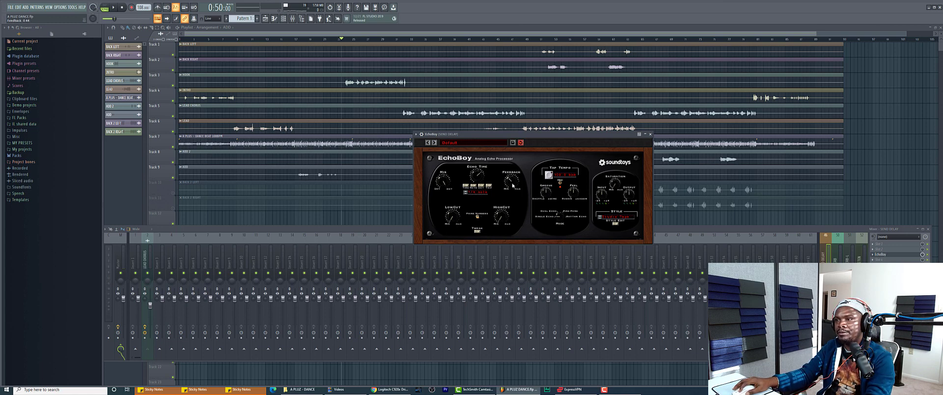
pyautogui.press('space')
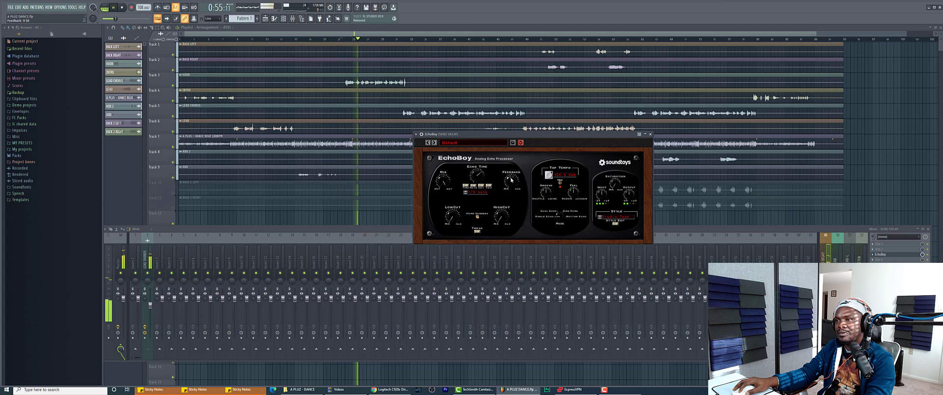
pyautogui.moveTo(511, 182); pyautogui.dragTo(511, 182)
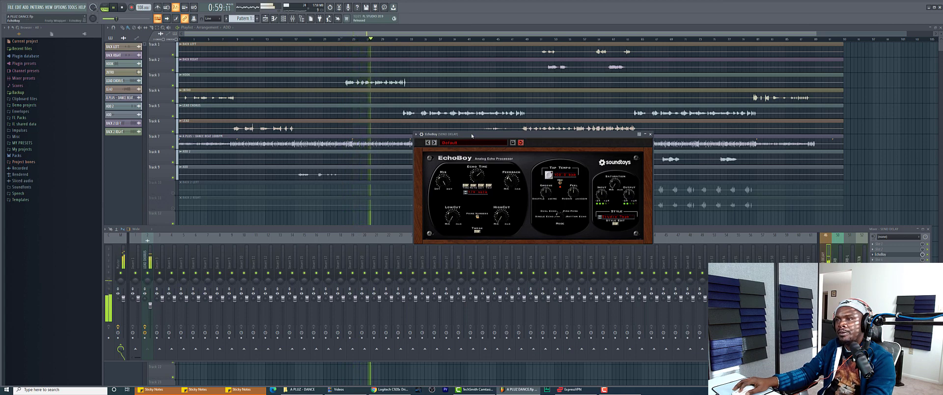
pyautogui.press('space')
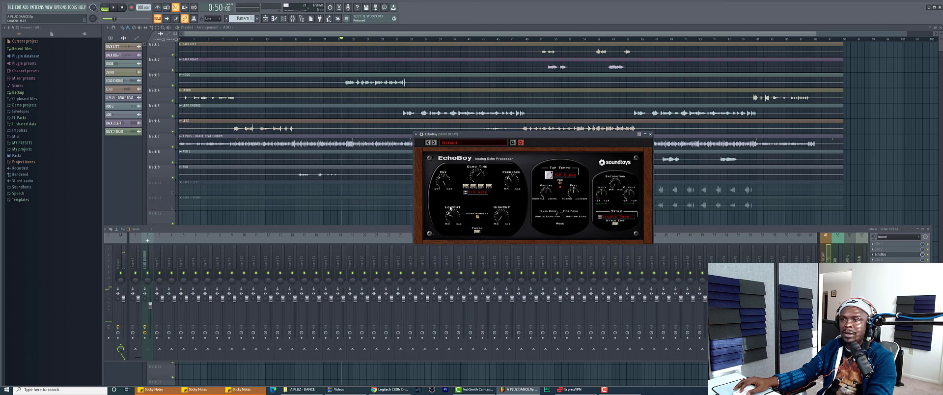
# Adjust EchoBoy's low cut and high cut on the echoes during playback
pyautogui.moveTo(450, 209); pyautogui.dragTo(498, 219)
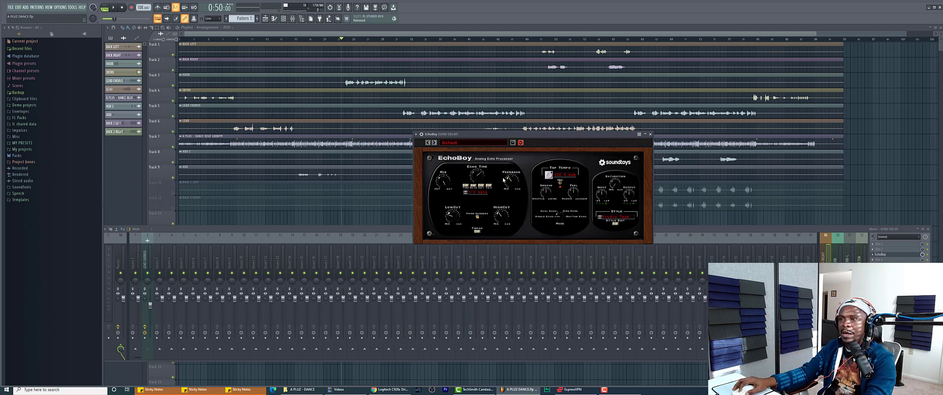
pyautogui.press('space')
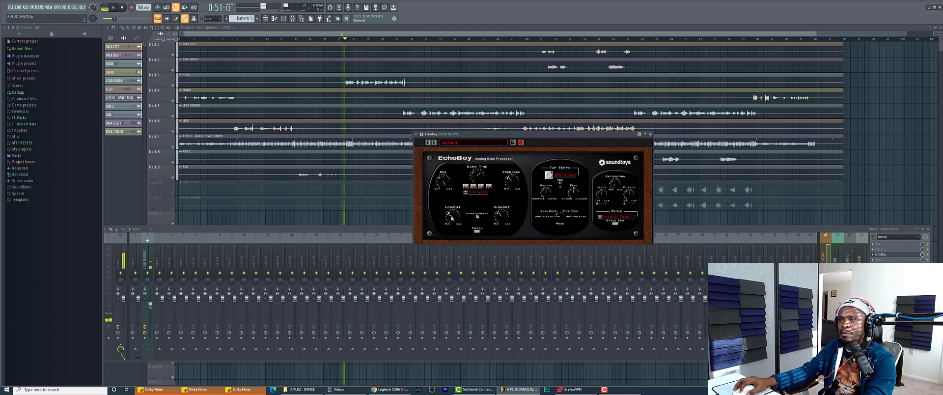
pyautogui.moveTo(501, 217); pyautogui.dragTo(504, 213)
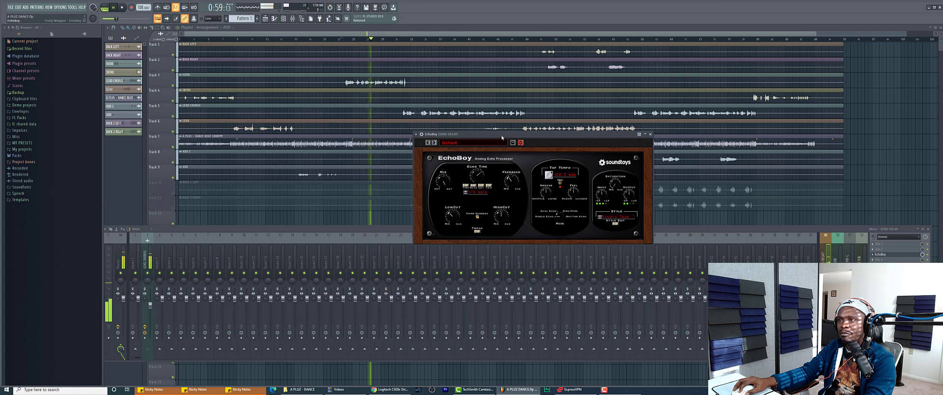
pyautogui.press('space')
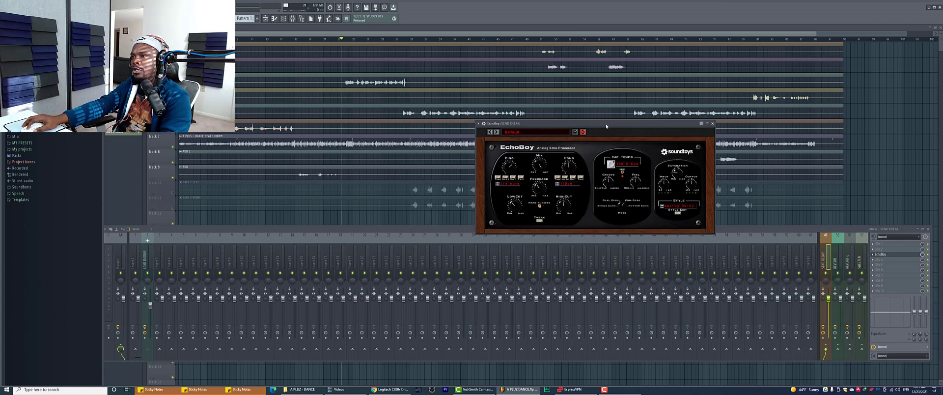
# Play the lead chorus with its delays, close EchoBoy, and reselect the LEAD CHORUS insert
pyautogui.moveTo(606, 123); pyautogui.dragTo(643, 123)
pyautogui.click(145, 259)
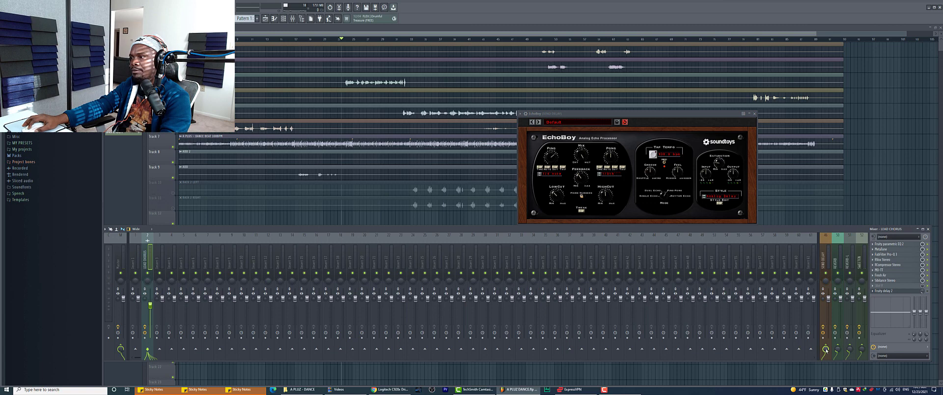
pyautogui.press('space')
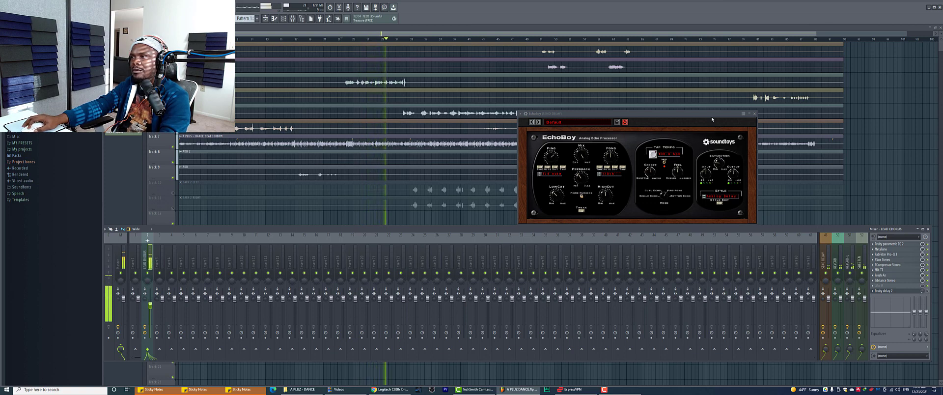
pyautogui.click(755, 114)
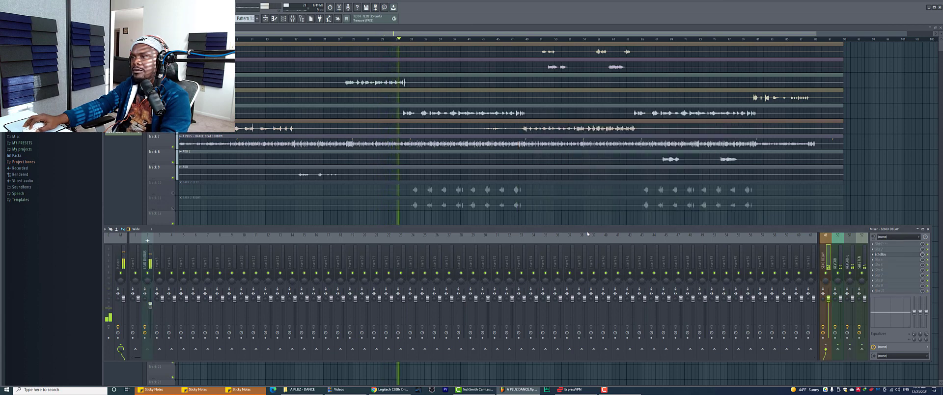
pyautogui.press('space')
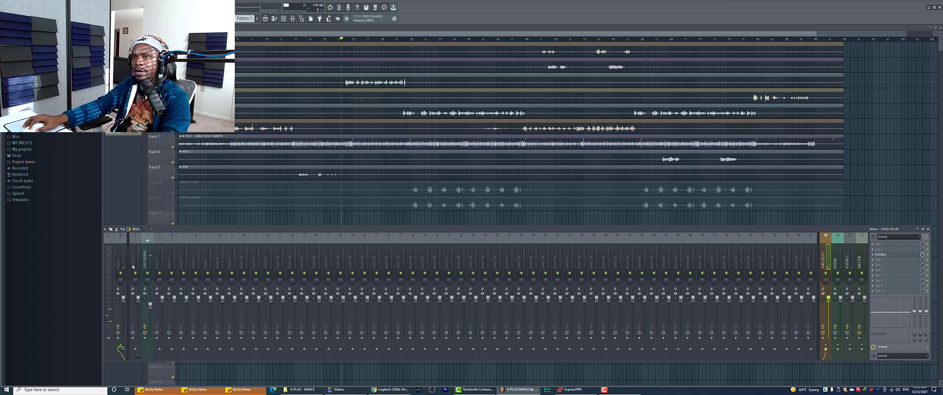
pyautogui.click(147, 253)
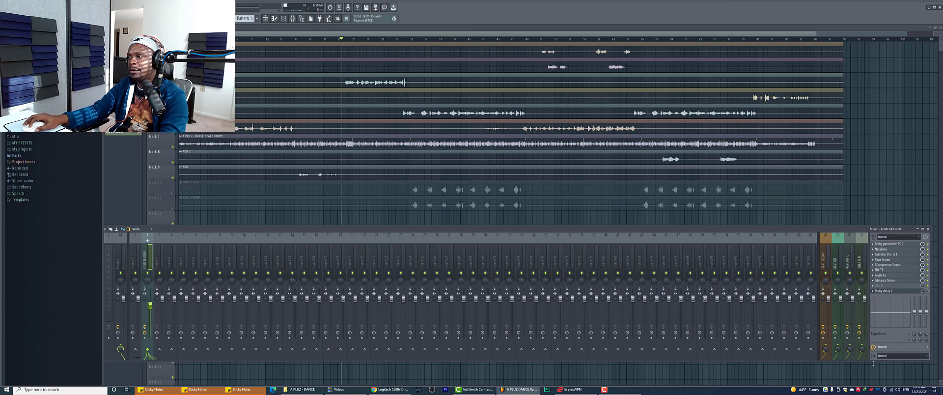
# Create an automation clip for the LEAD CHORUS send to SEND DELAY and enlarge its lane
pyautogui.rightClick(827, 351)
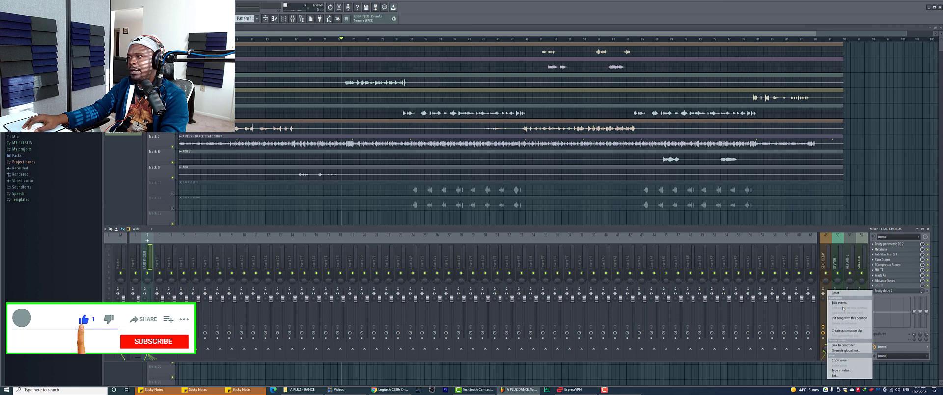
pyautogui.click(847, 330)
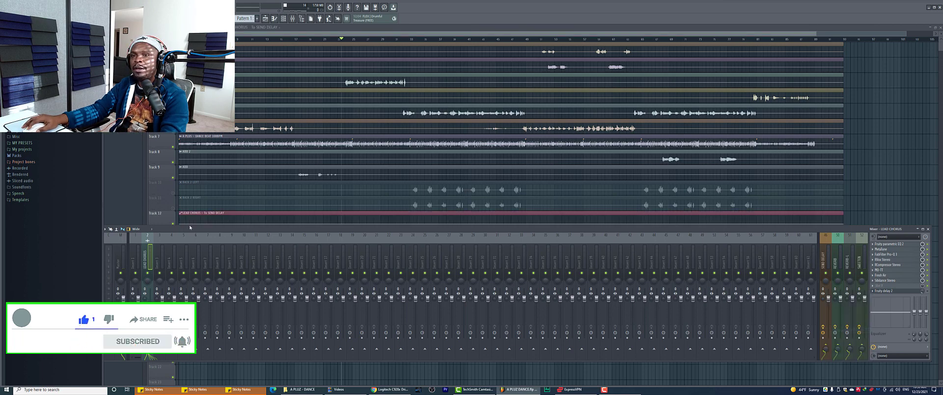
pyautogui.press('F9')
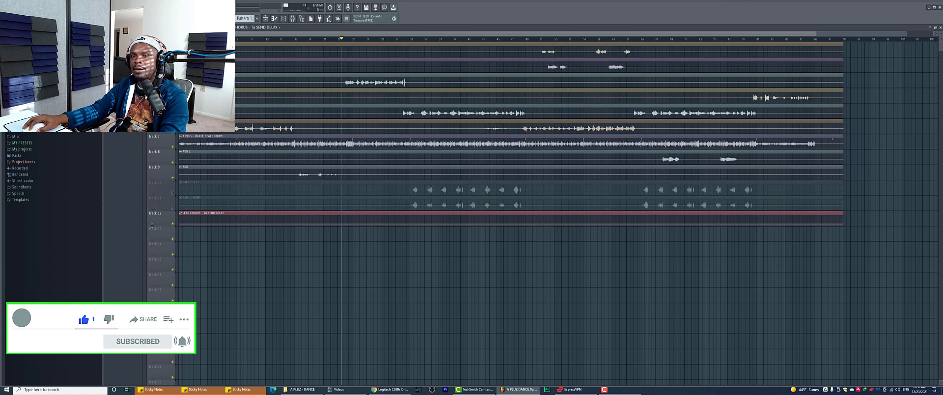
pyautogui.moveTo(152, 226); pyautogui.dragTo(152, 334)
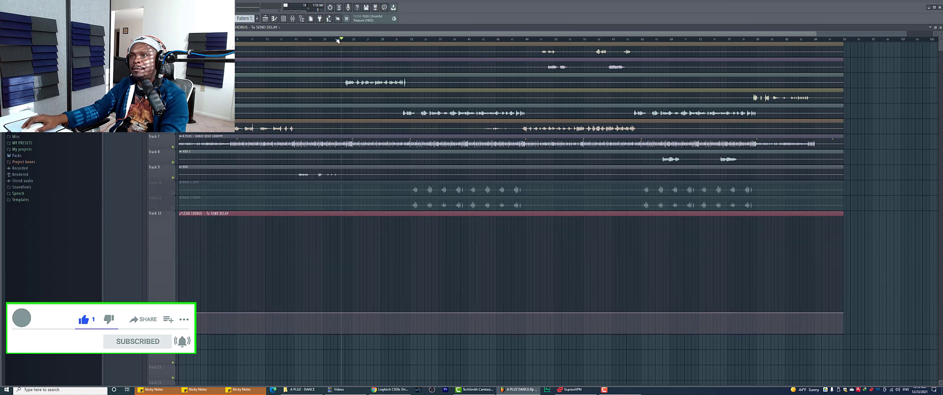
pyautogui.scroll(3, 337, 40)
pyautogui.moveTo(337, 34); pyautogui.dragTo(256, 34)
pyautogui.scroll(-2, 295, 247)
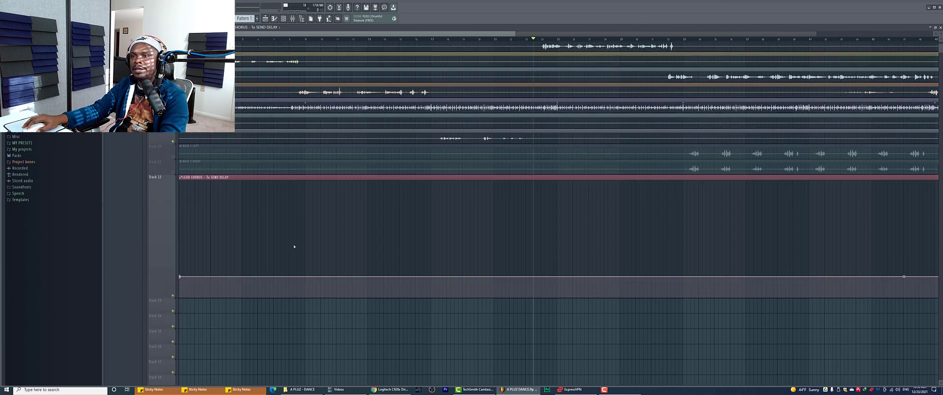
pyautogui.scroll(-2, 294, 246)
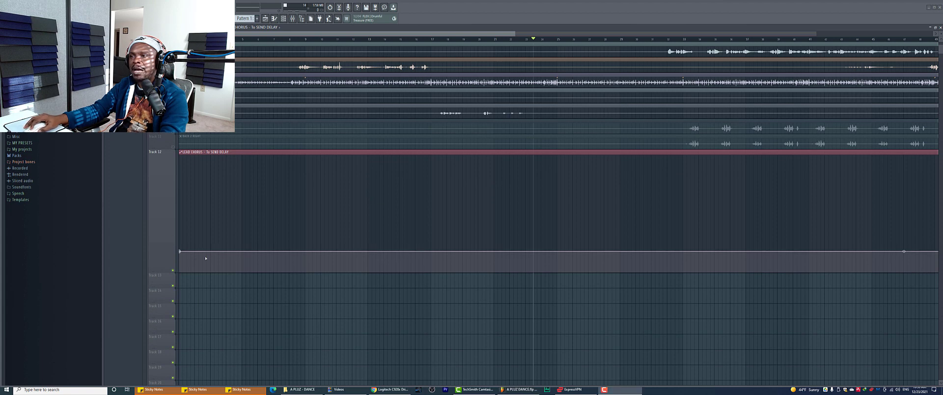
# Move the playhead back to just before bar 9 and play that section
pyautogui.click(299, 41)
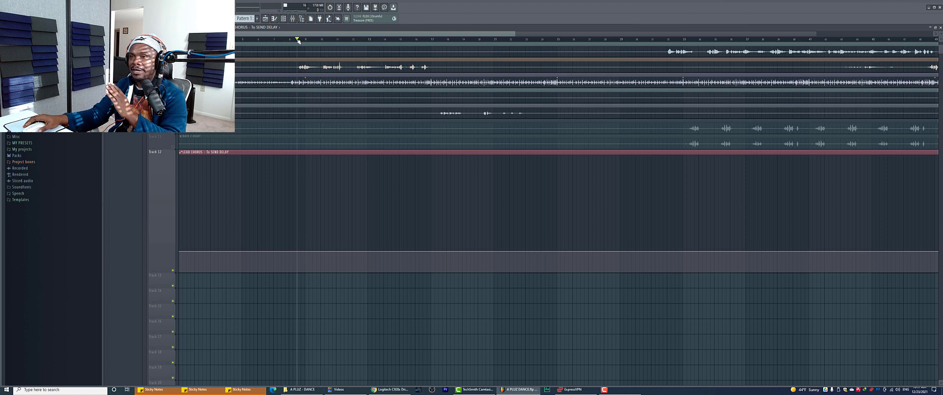
pyautogui.click(290, 39)
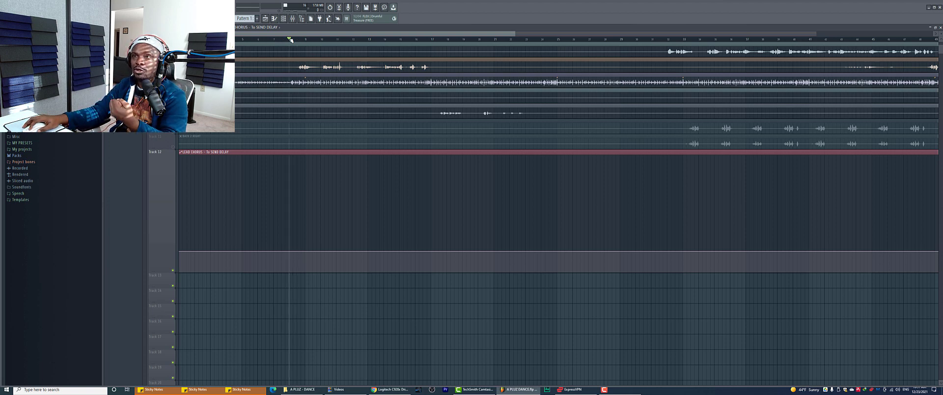
pyautogui.moveTo(299, 254)
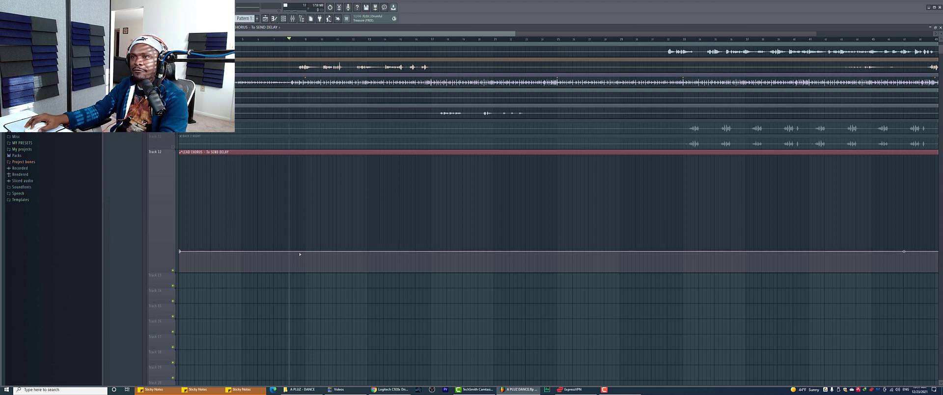
pyautogui.press('space')
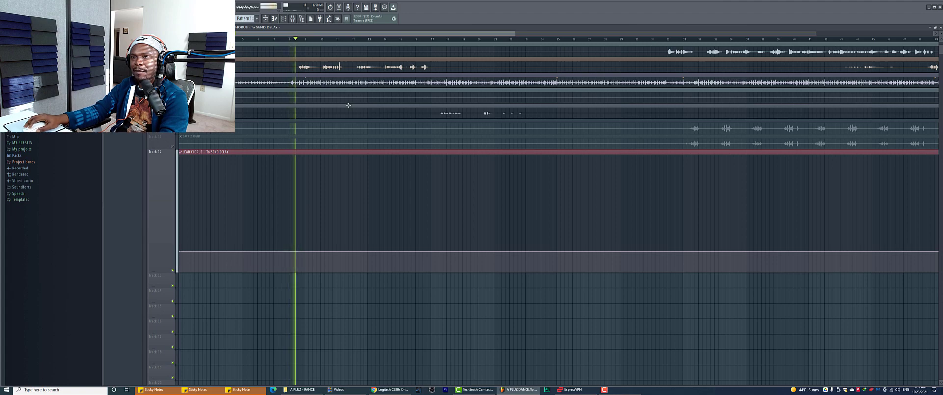
pyautogui.scroll(2, 326, 40)
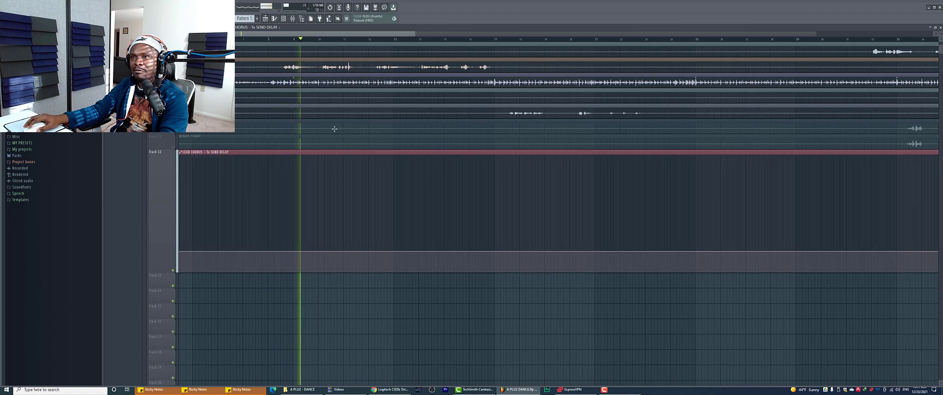
pyautogui.press('space')
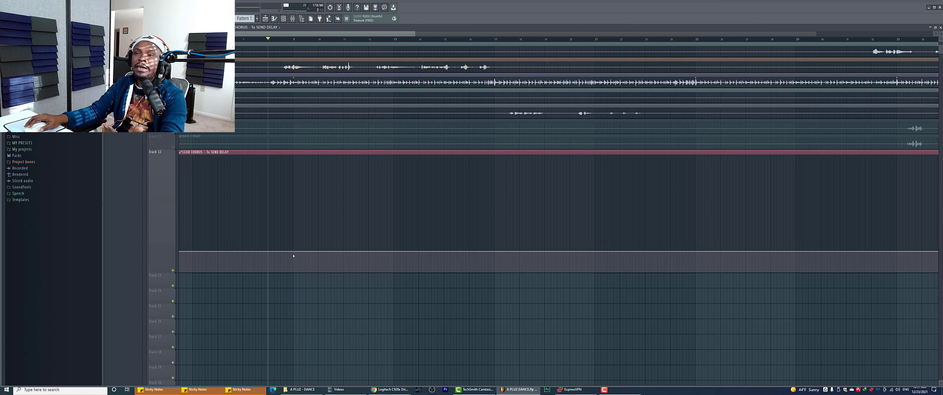
# Add points and raise the first section of the send automation, then audition it
pyautogui.rightClick(268, 252)
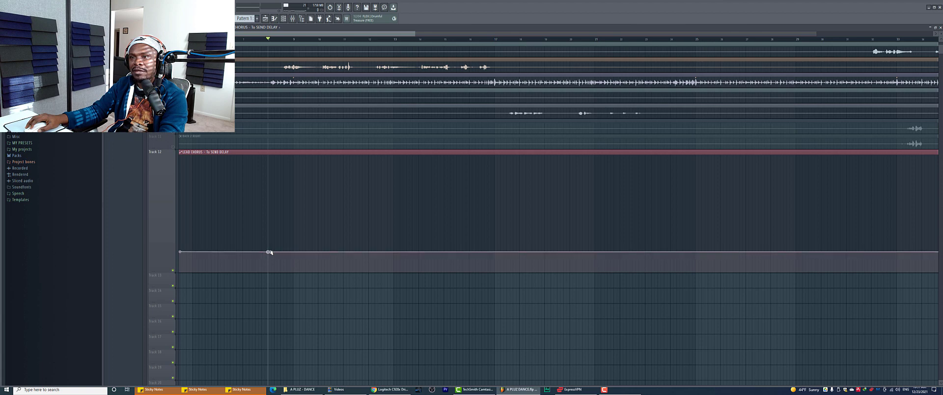
pyautogui.rightClick(309, 252)
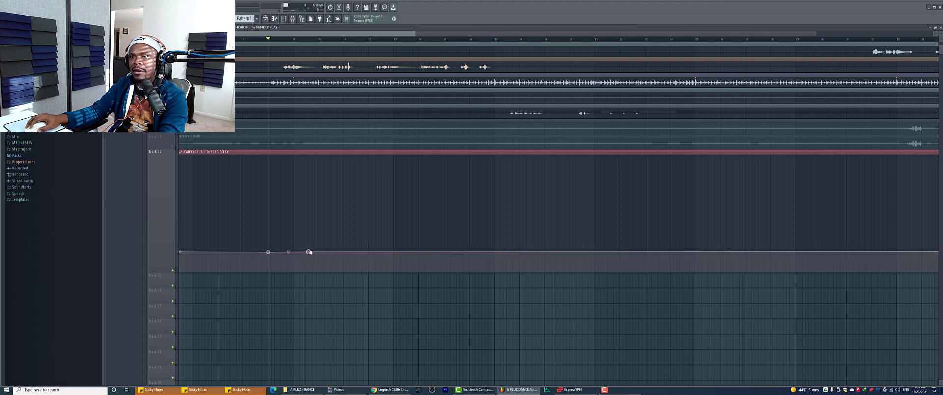
pyautogui.rightClick(315, 252)
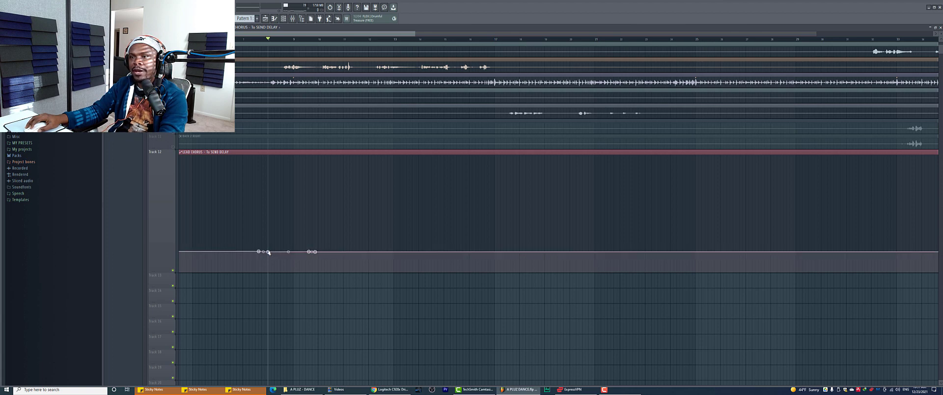
pyautogui.moveTo(271, 252); pyautogui.dragTo(314, 245)
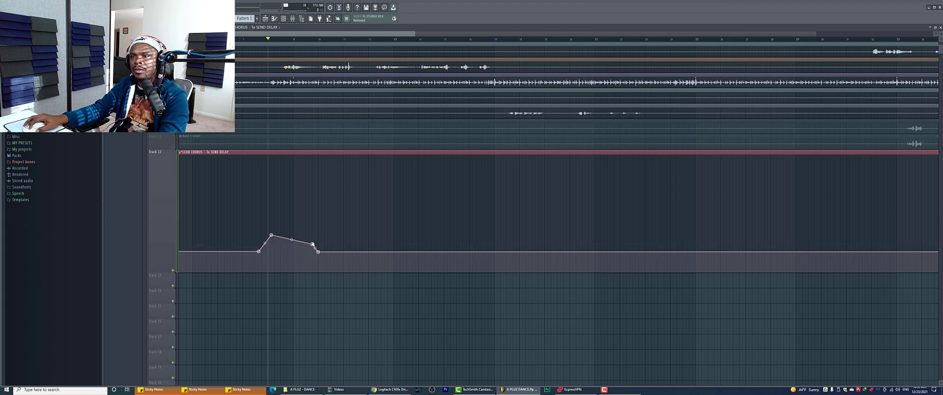
pyautogui.moveTo(314, 245); pyautogui.dragTo(273, 237)
pyautogui.press('space')
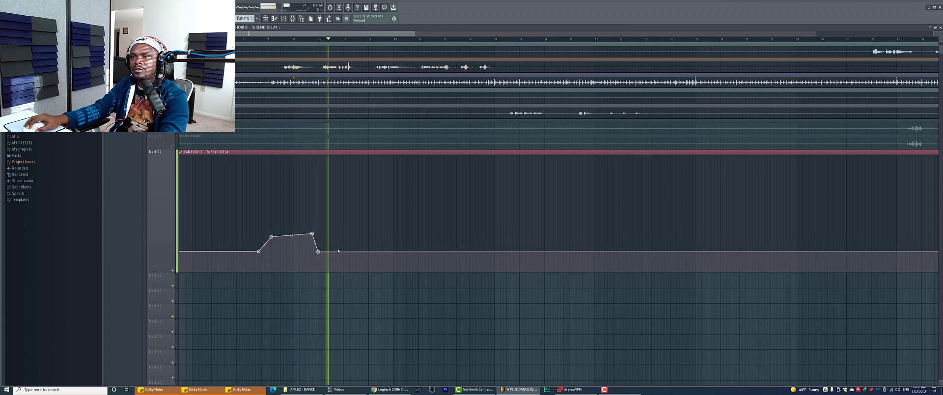
pyautogui.press('space')
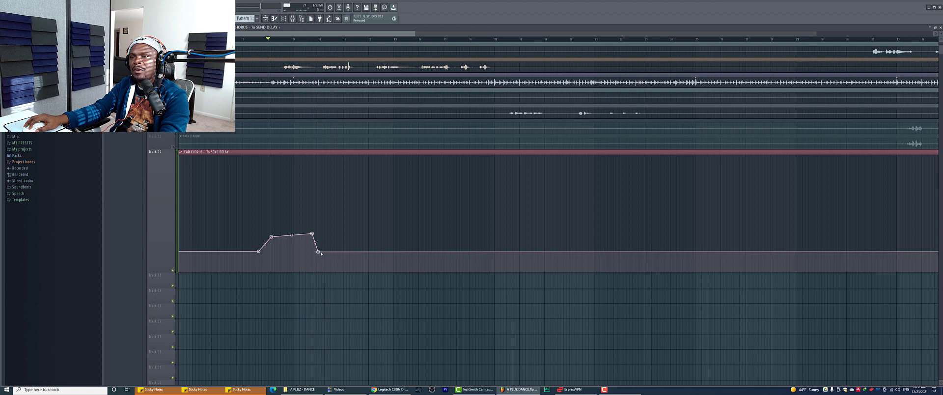
# Add points further along and lift two more raised sections of the send curve
pyautogui.click(370, 252)
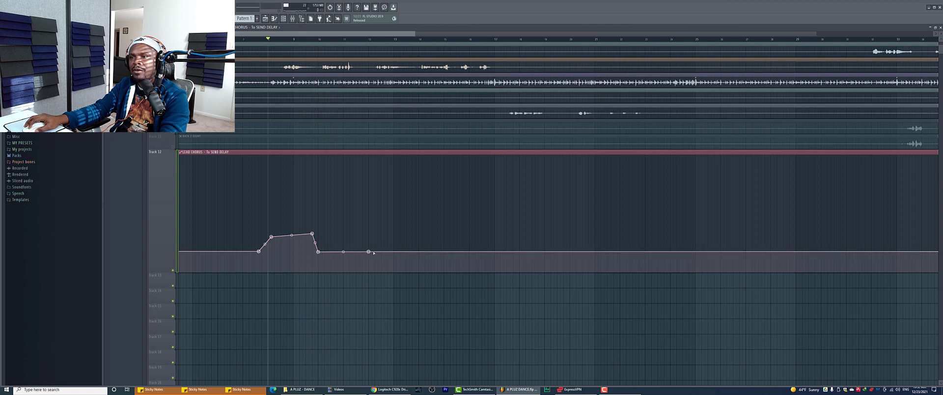
pyautogui.moveTo(319, 252); pyautogui.dragTo(369, 245)
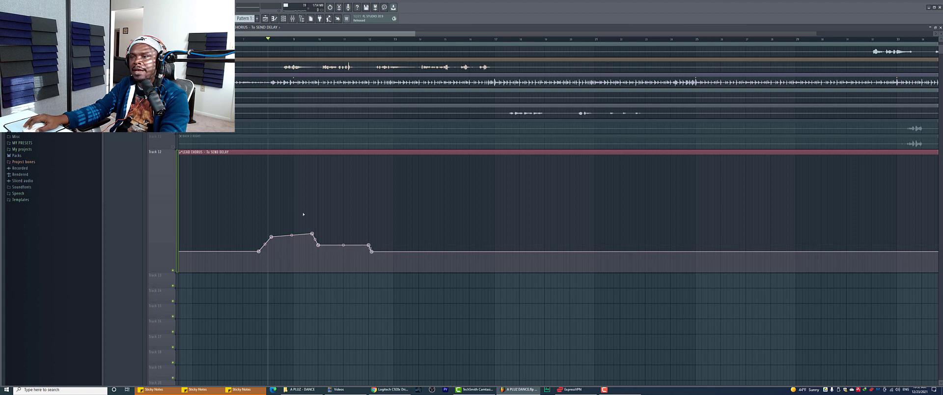
pyautogui.press('space')
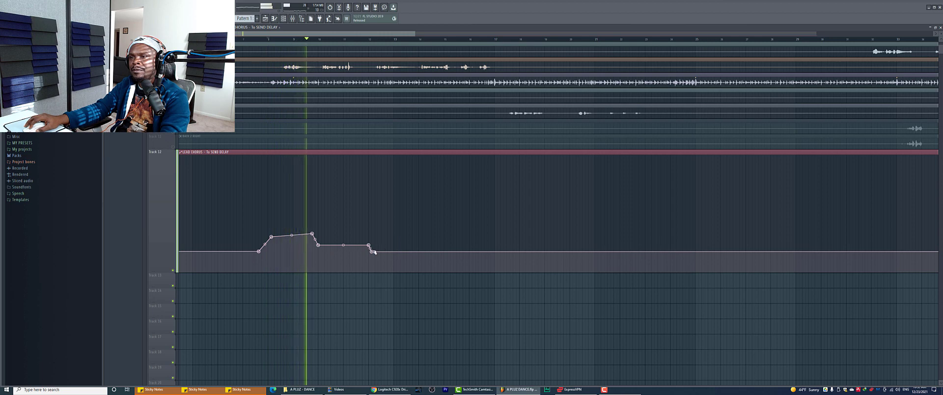
pyautogui.click(414, 251)
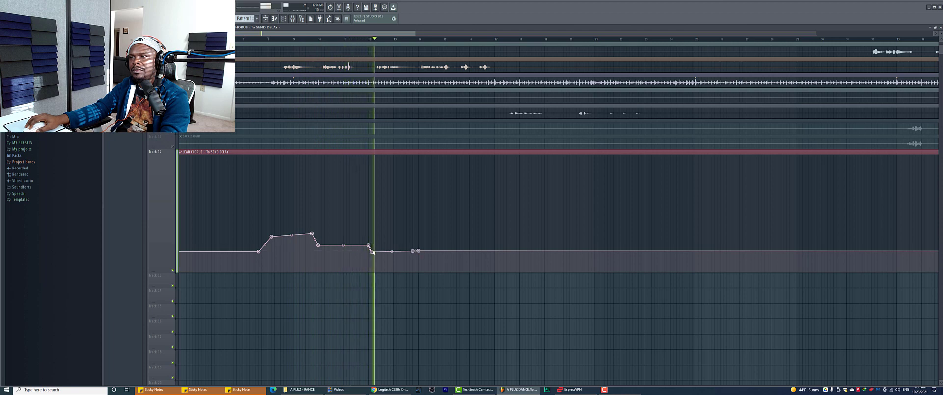
pyautogui.press('space')
pyautogui.moveTo(372, 252); pyautogui.dragTo(412, 231)
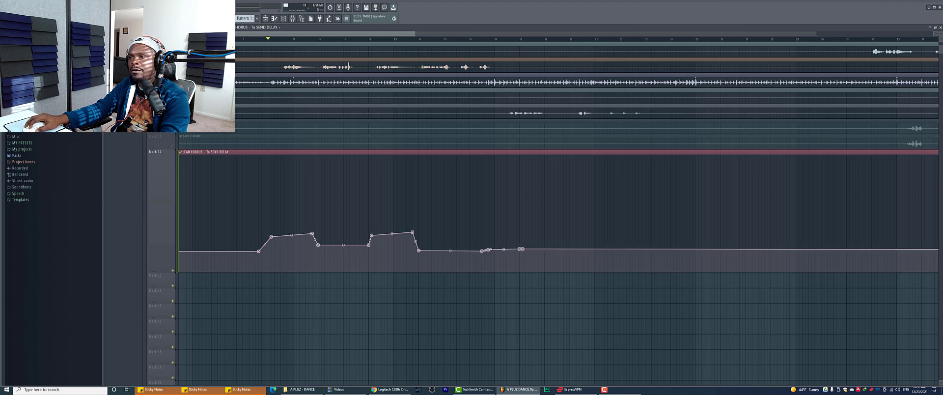
pyautogui.moveTo(489, 252); pyautogui.dragTo(505, 236)
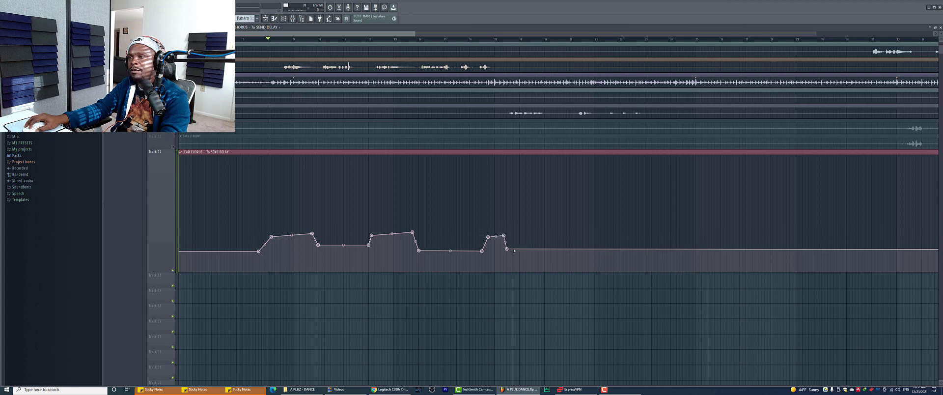
# Lower the later send automation into a long dip, rewind the playhead, and show the mixer
pyautogui.click(678, 249)
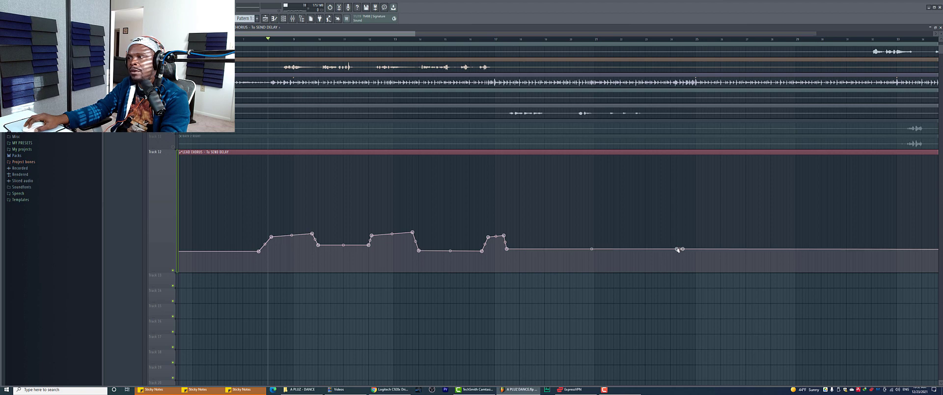
pyautogui.moveTo(677, 250); pyautogui.dragTo(677, 263)
pyautogui.moveTo(507, 249); pyautogui.dragTo(507, 265)
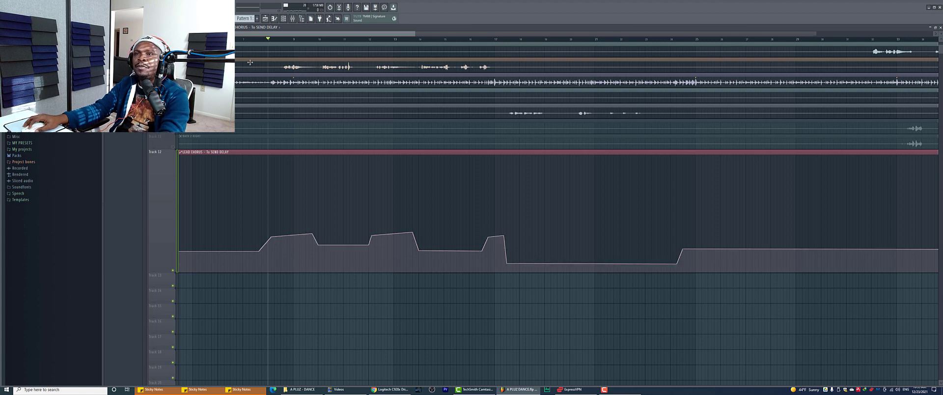
pyautogui.click(236, 40)
pyautogui.press('F9')
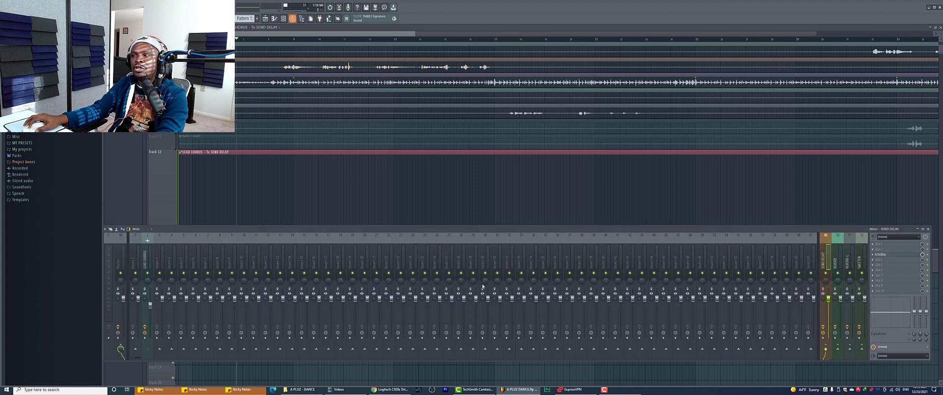
# Select mixer insert 2 LEAD CHORUS, play the song to hear its effect chain, then close the Mixer
pyautogui.click(149, 256)
pyautogui.press('space')
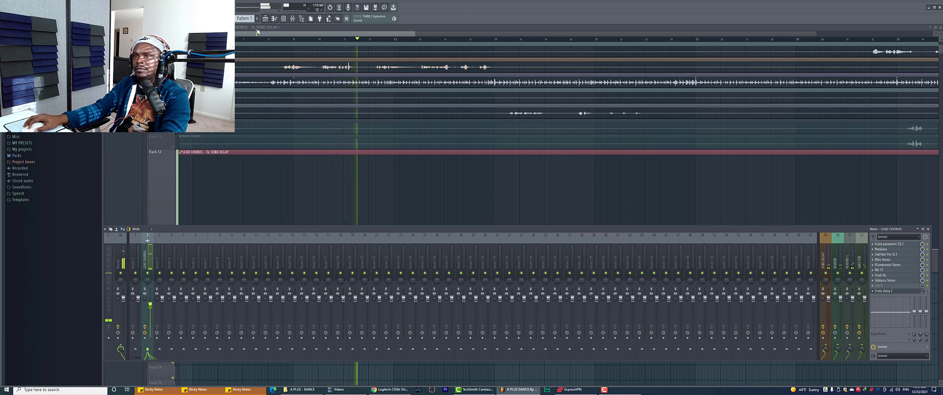
pyautogui.press('F9')
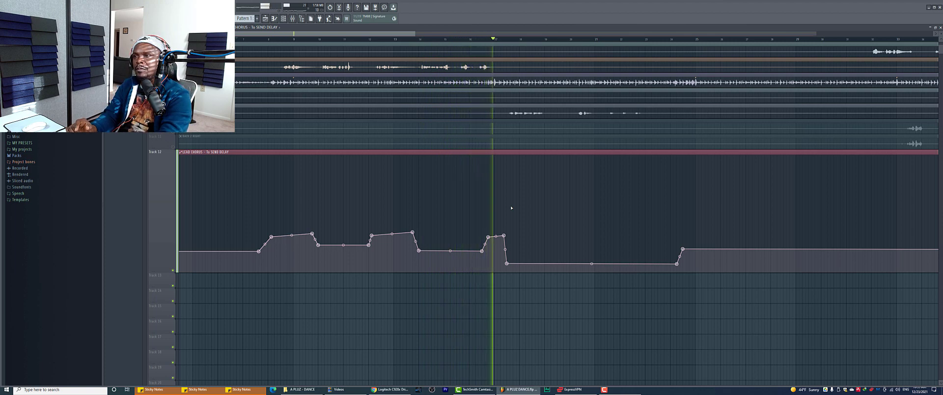
# Replay the short section just before the long dip in the send delay automation from two nearby start points
pyautogui.press('space')
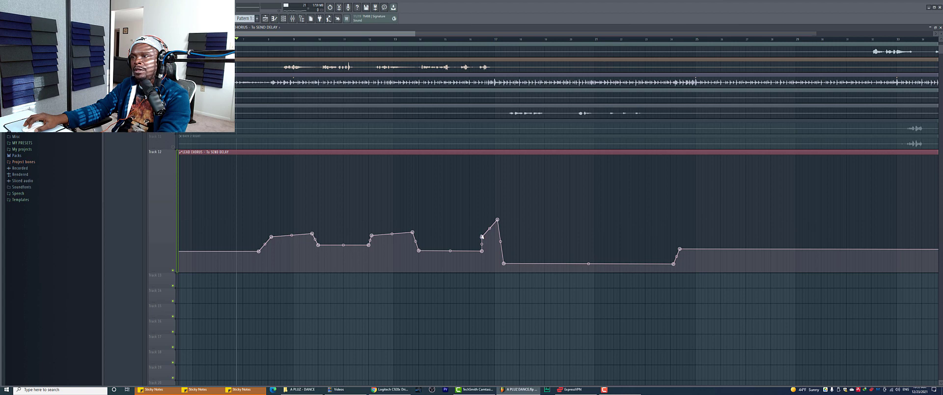
pyautogui.click(462, 40)
pyautogui.press('space')
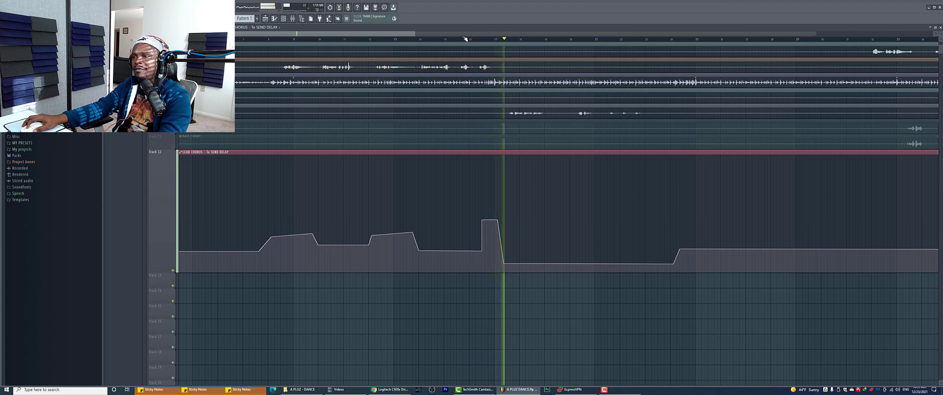
pyautogui.press('space')
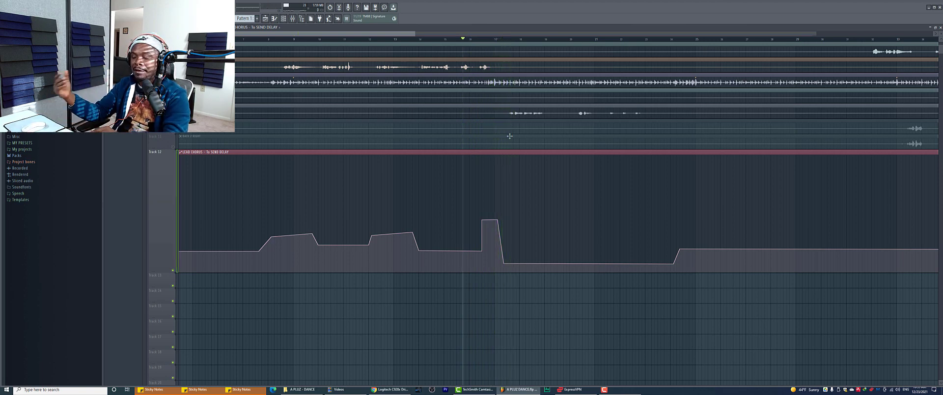
pyautogui.click(473, 39)
pyautogui.press('space')
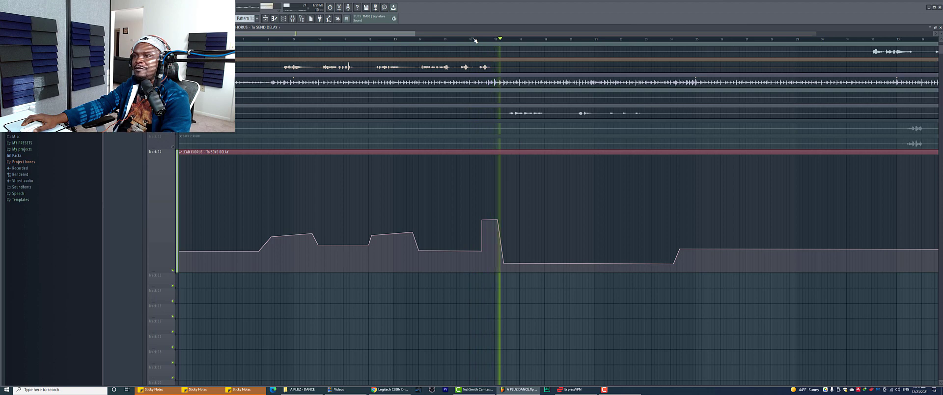
pyautogui.moveTo(292, 234)
pyautogui.press('space')
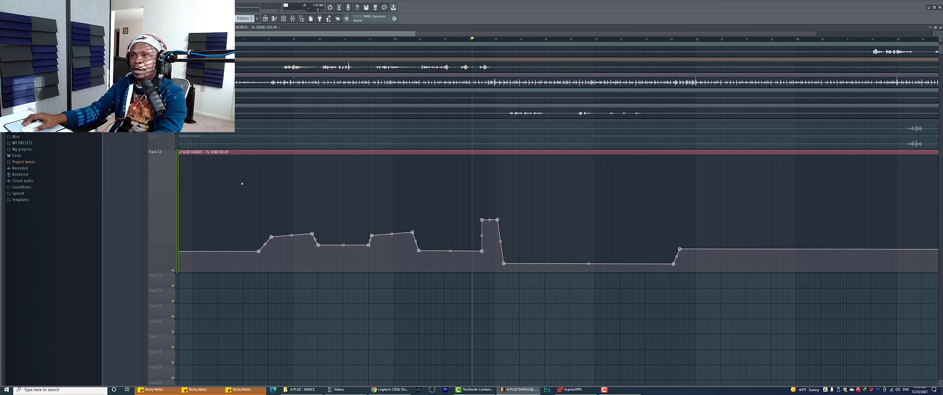
pyautogui.scroll(-5, 346, 39)
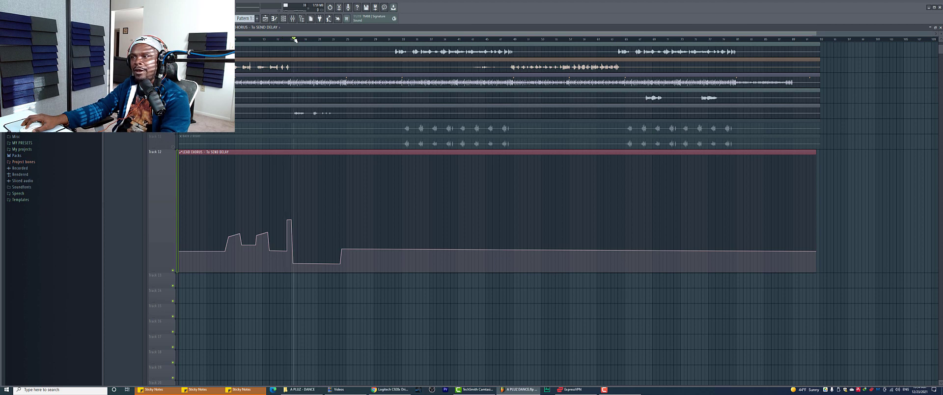
# Insert FabFilter Timeless 3 from DELAYS on the LEAD CHORUS track and centre its window
pyautogui.press('space')
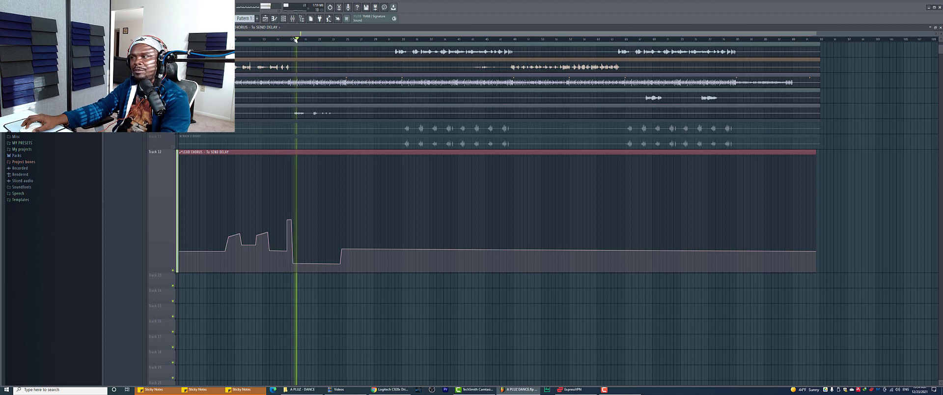
pyautogui.press('space')
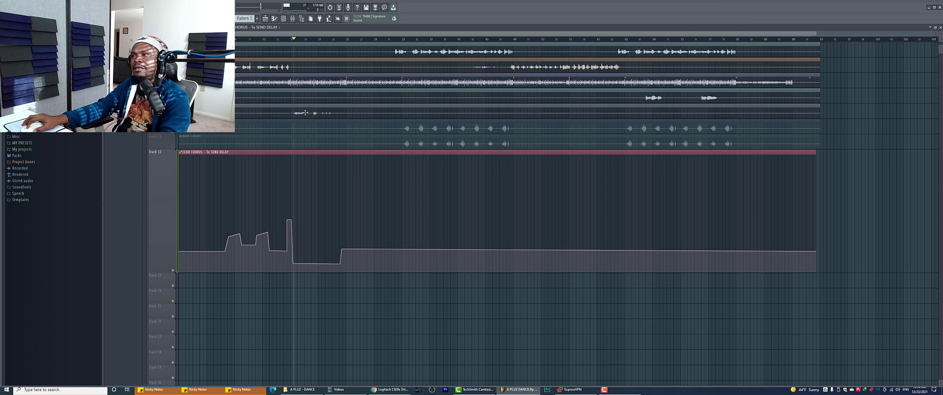
pyautogui.doubleClick(305, 113)
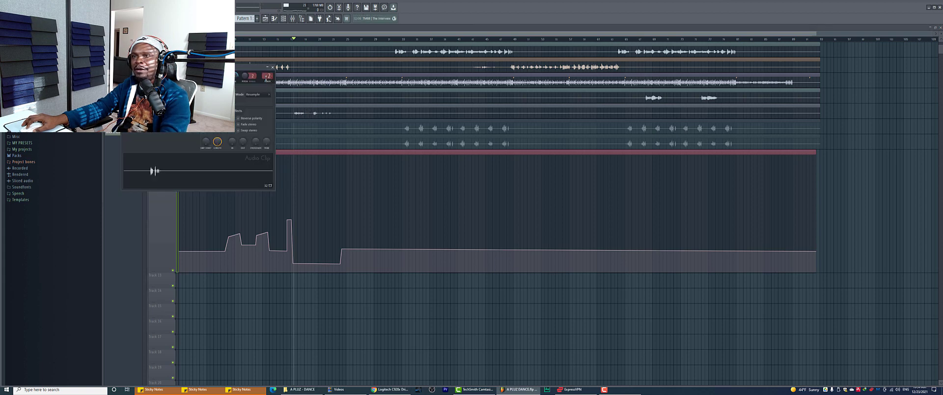
pyautogui.click(873, 260)
pyautogui.moveTo(879, 261)
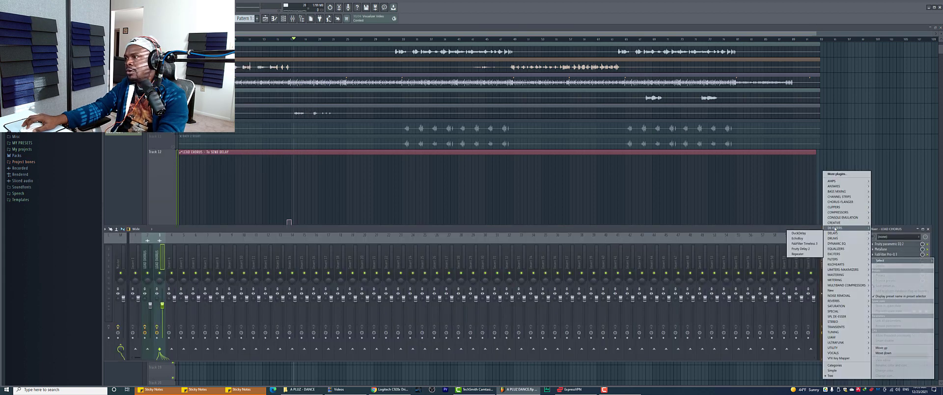
pyautogui.click(805, 243)
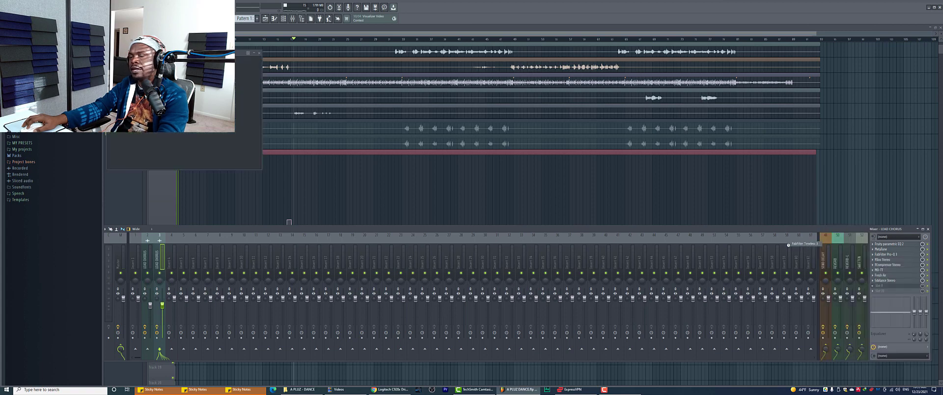
pyautogui.moveTo(218, 52); pyautogui.dragTo(529, 139)
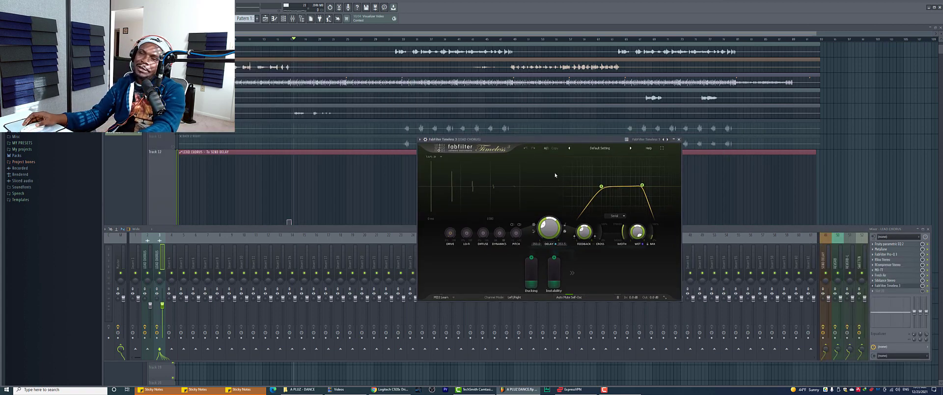
# Play the vocal through Timeless 3, then bring up its preset list
pyautogui.press('space')
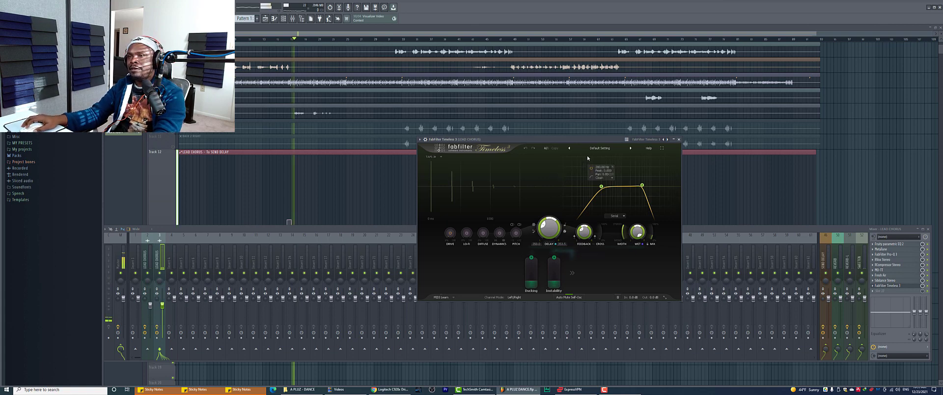
pyautogui.press('space')
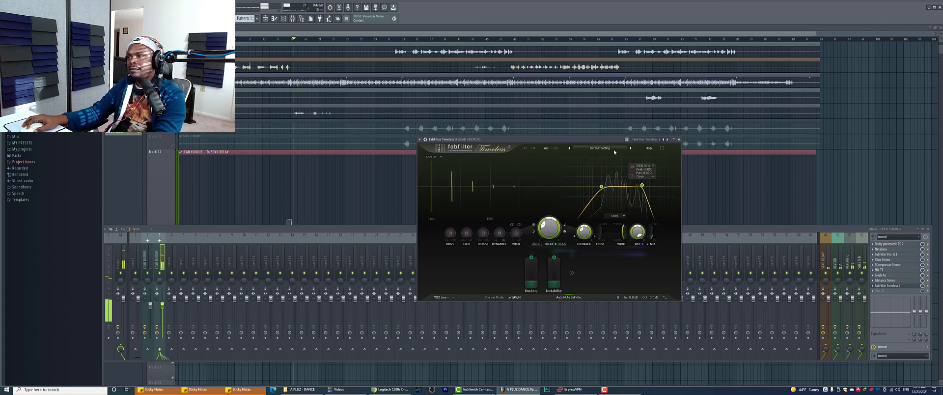
pyautogui.click(600, 148)
pyautogui.moveTo(608, 180)
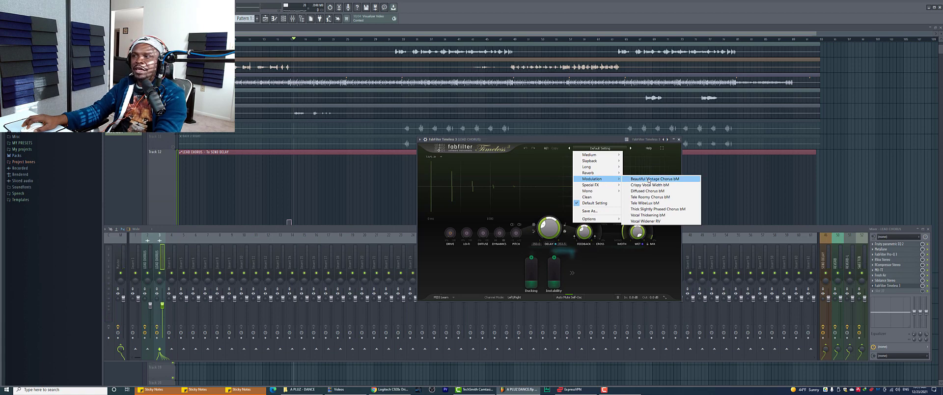
# Try the Beautiful Vintage Chorus bM and General - Airy Driven Dotted 8ths bM presets during playback
pyautogui.click(649, 179)
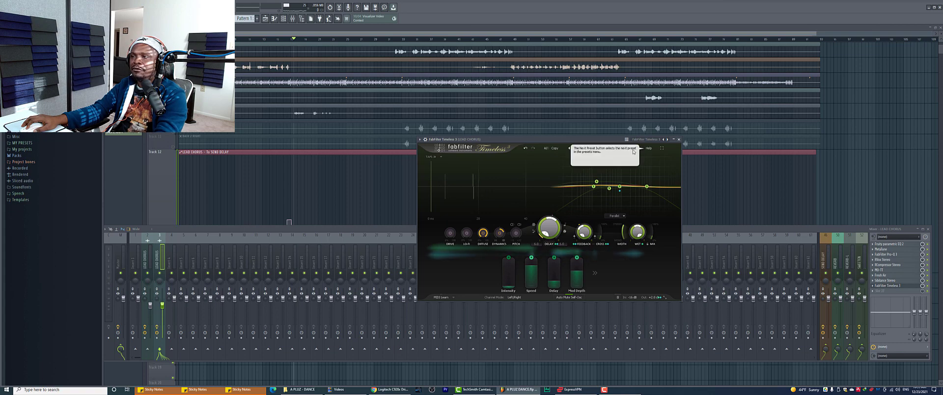
pyautogui.click(634, 148)
pyautogui.click(600, 147)
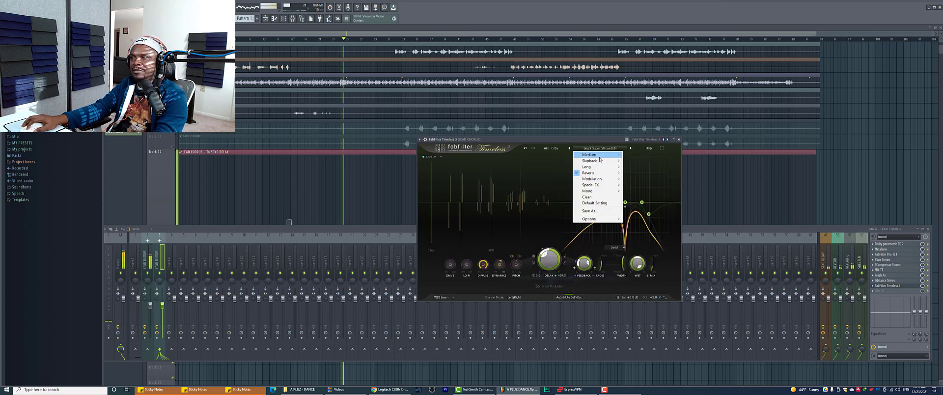
pyautogui.moveTo(599, 167)
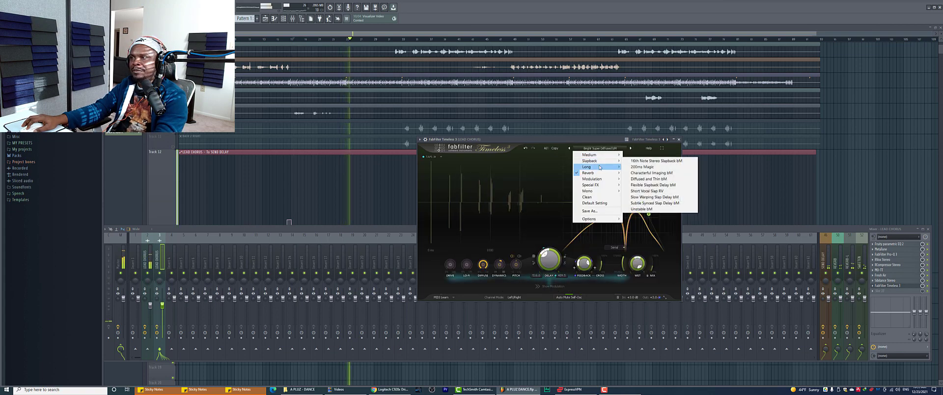
pyautogui.click(624, 158)
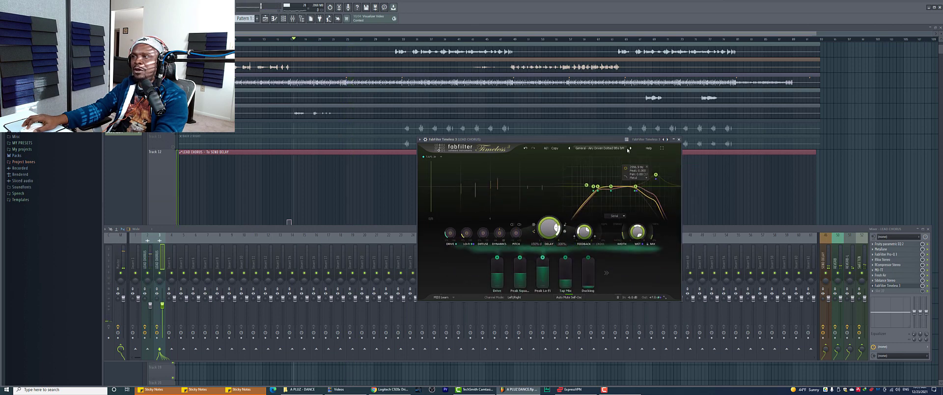
pyautogui.press('space')
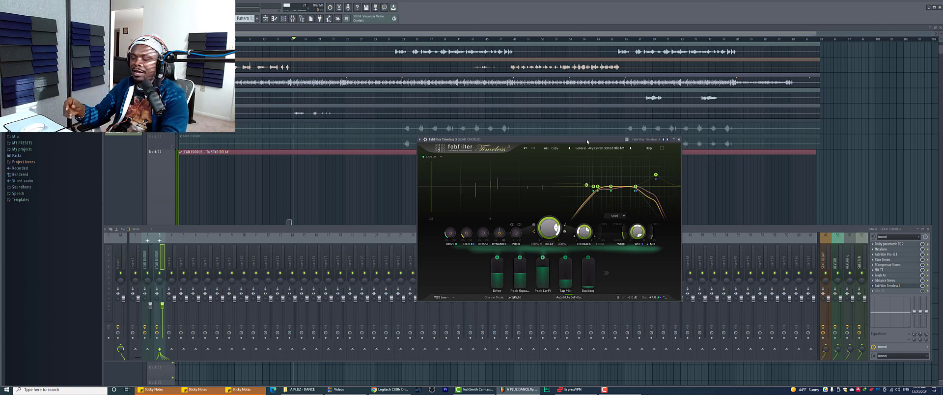
# Try Chorused Tape Echo RV, keep General - Dark Endless Evolved bM, then show the SEND DELAY track
pyautogui.click(631, 148)
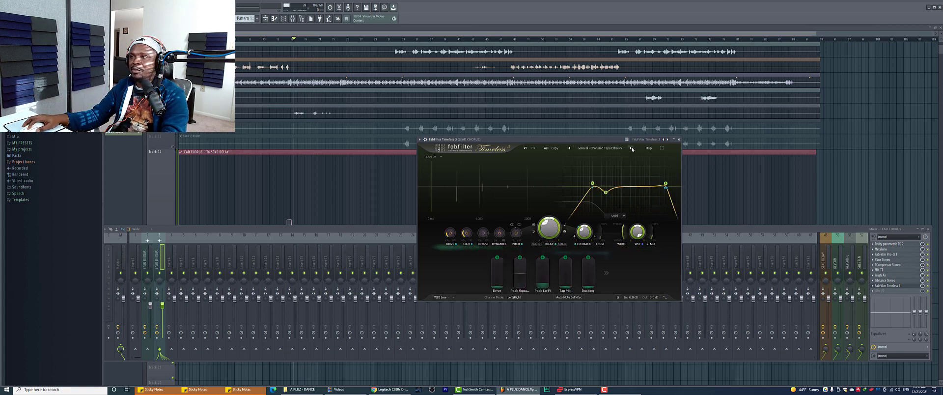
pyautogui.press('space')
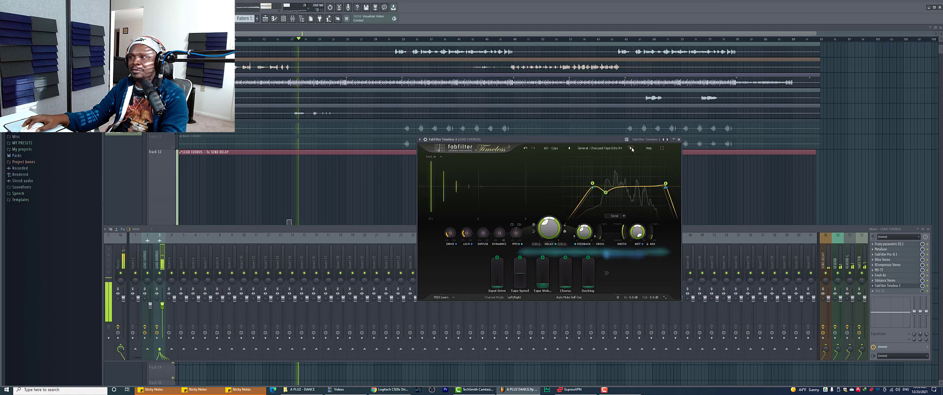
pyautogui.click(632, 149)
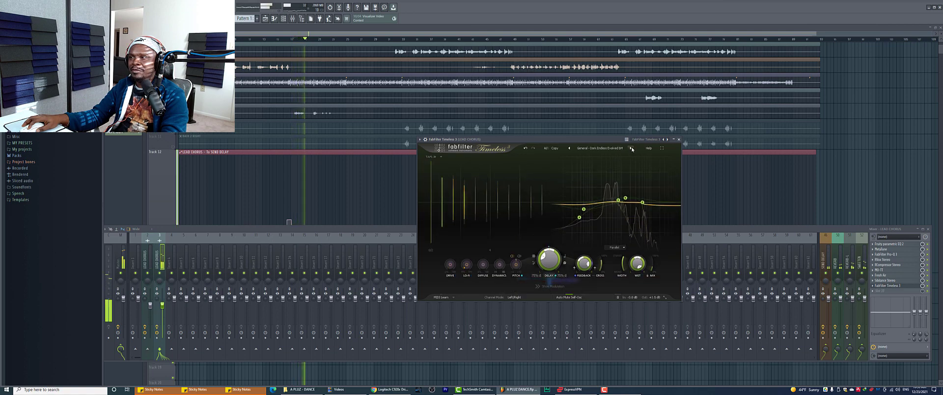
pyautogui.press('space')
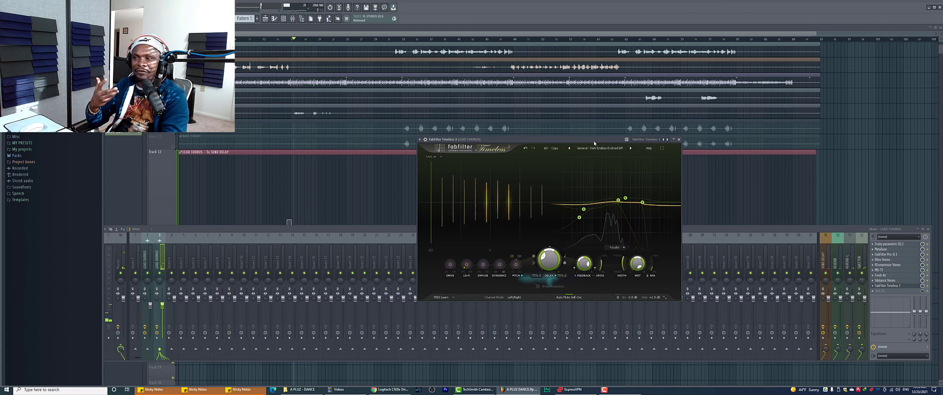
pyautogui.press('space')
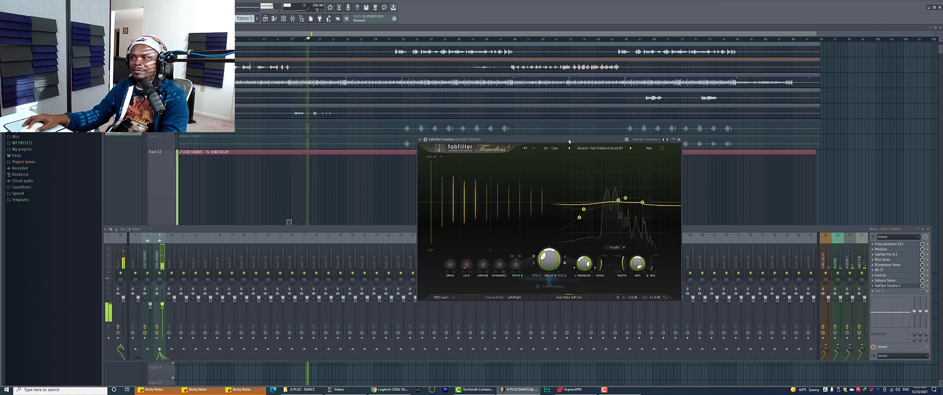
pyautogui.moveTo(568, 139); pyautogui.dragTo(600, 147)
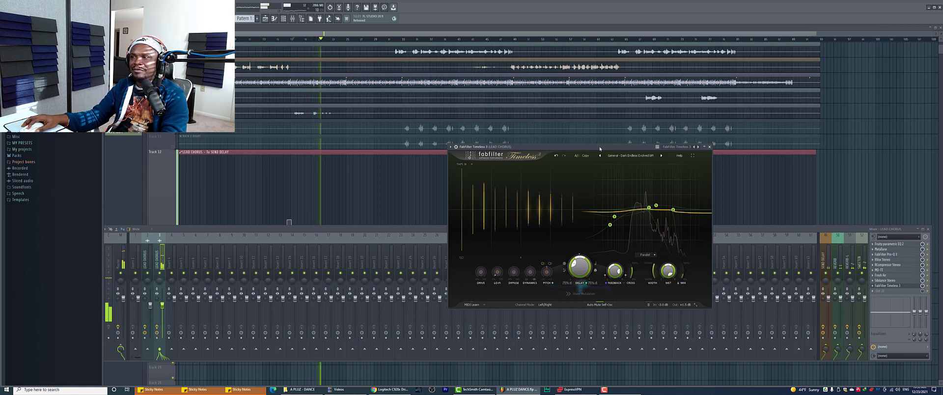
pyautogui.moveTo(647, 185)
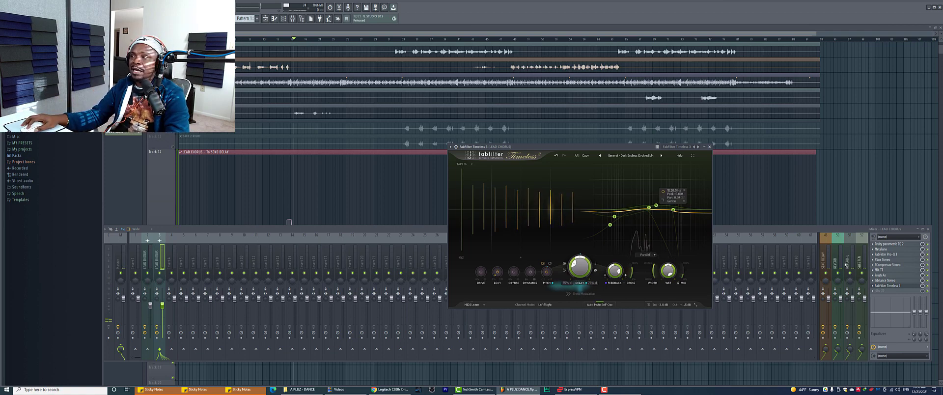
pyautogui.click(828, 259)
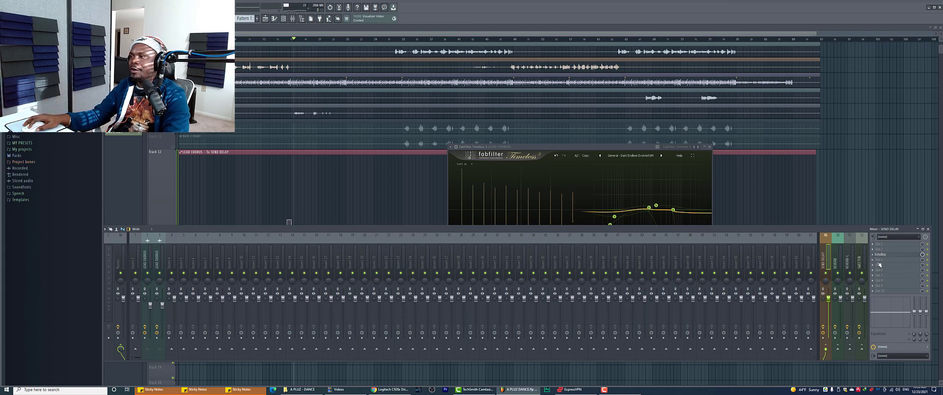
# Put Drip from CREATIVE in an empty SEND DELAY slot and load its EXILE preset
pyautogui.click(874, 261)
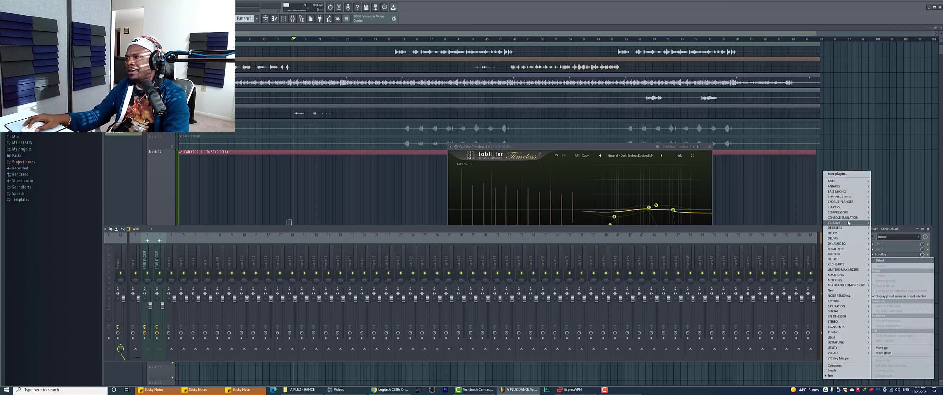
pyautogui.moveTo(843, 217)
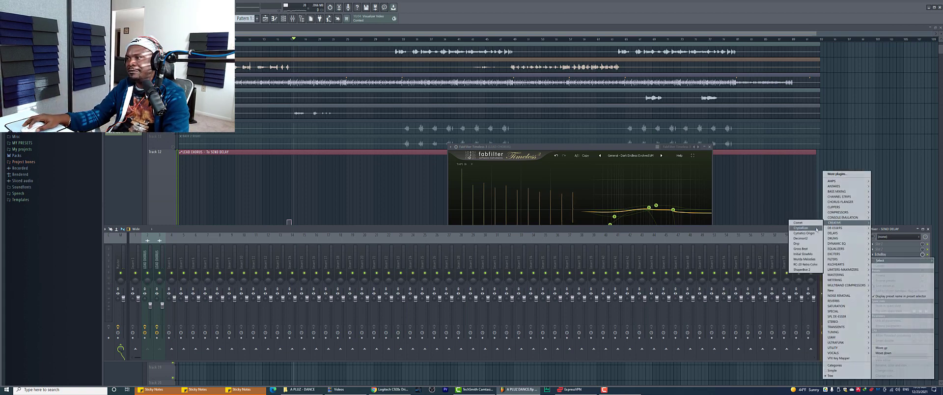
pyautogui.click(805, 245)
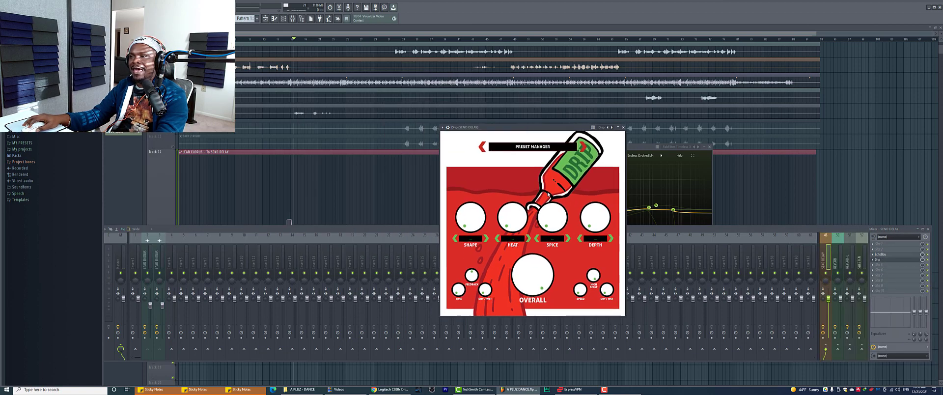
pyautogui.click(541, 152)
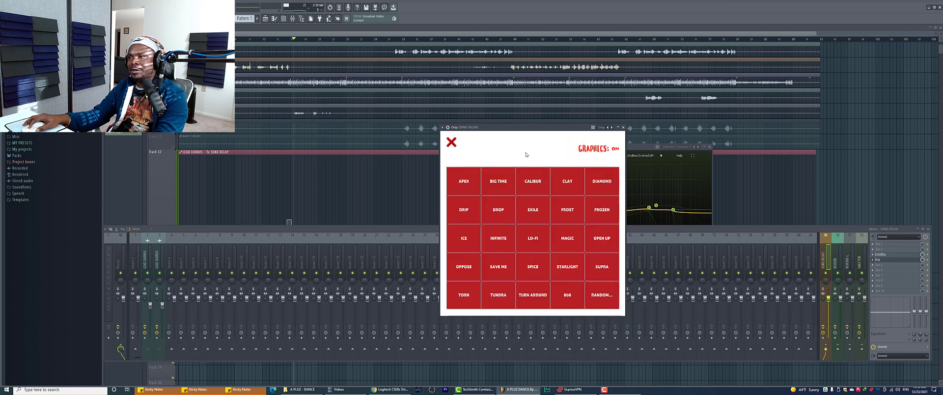
pyautogui.click(536, 214)
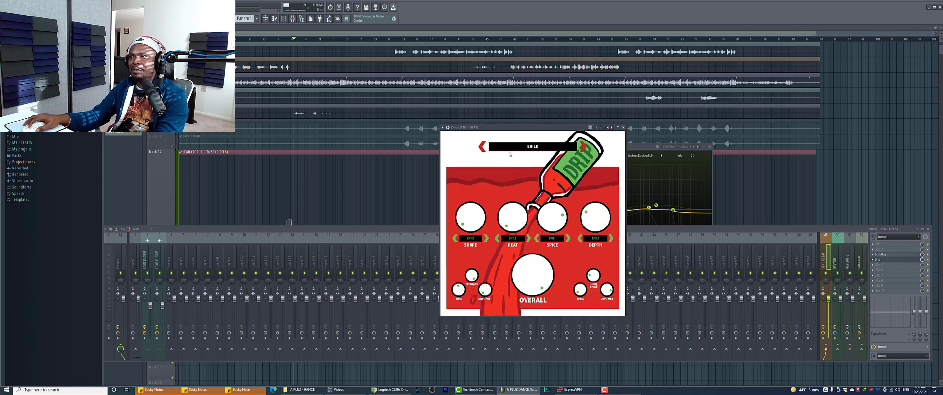